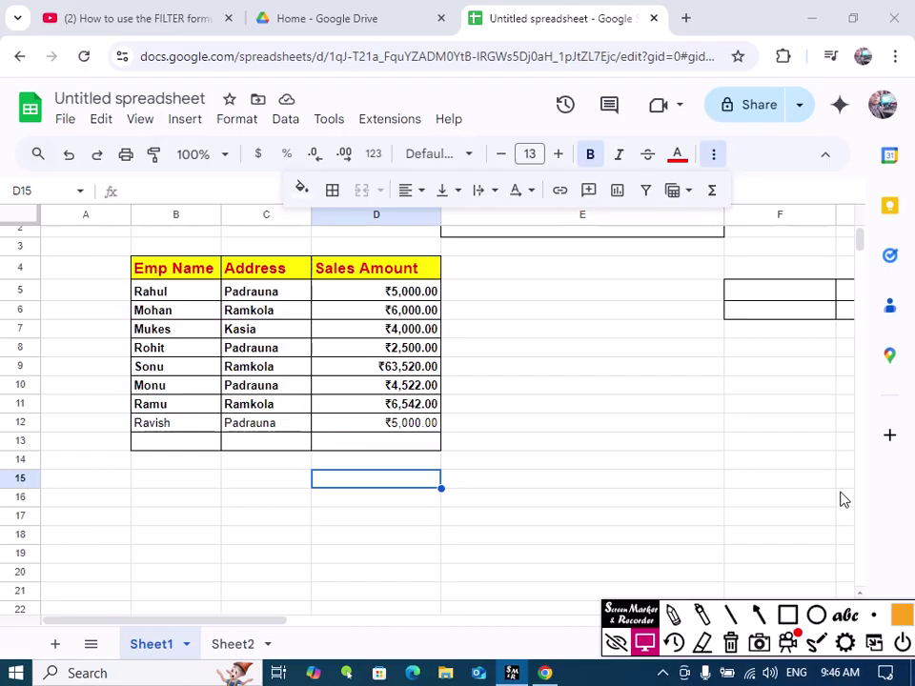
# - Add a filter to the employee sales table in B4:D12
pyautogui.moveTo(198, 271); pyautogui.dragTo(378, 423)
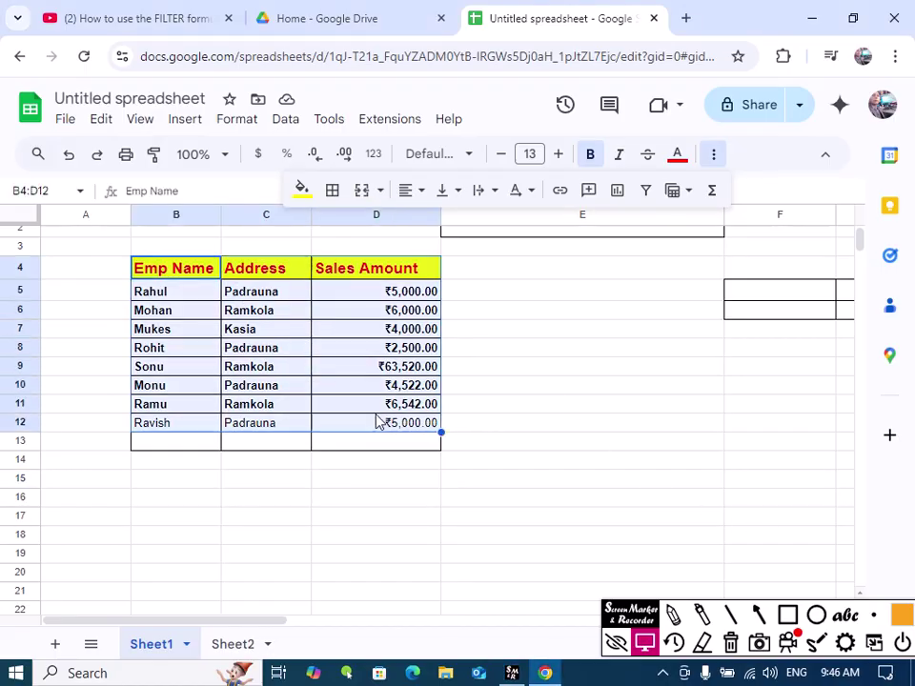
pyautogui.click(648, 192)
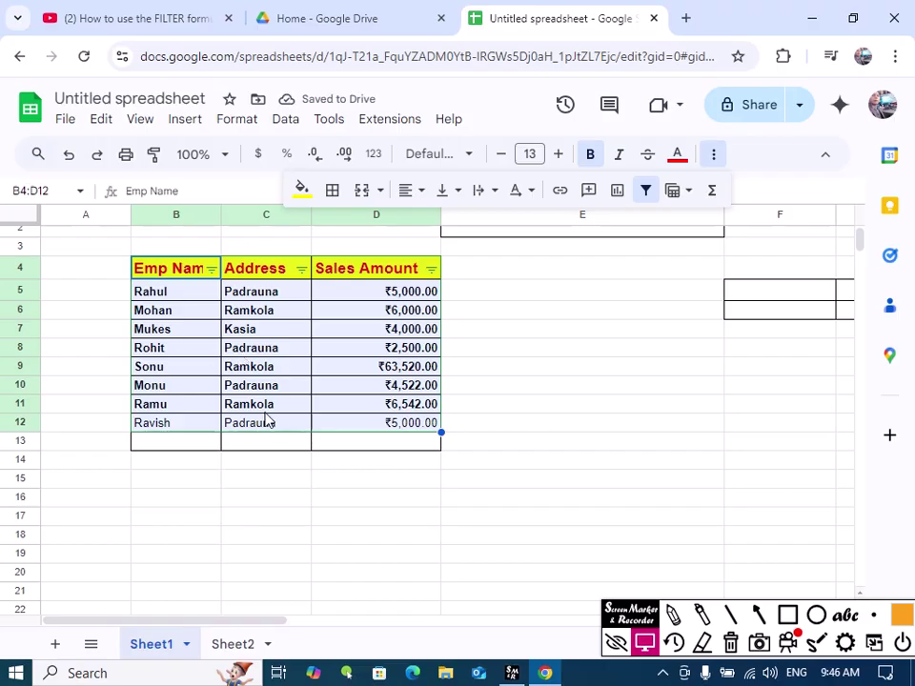
pyautogui.click(303, 269)
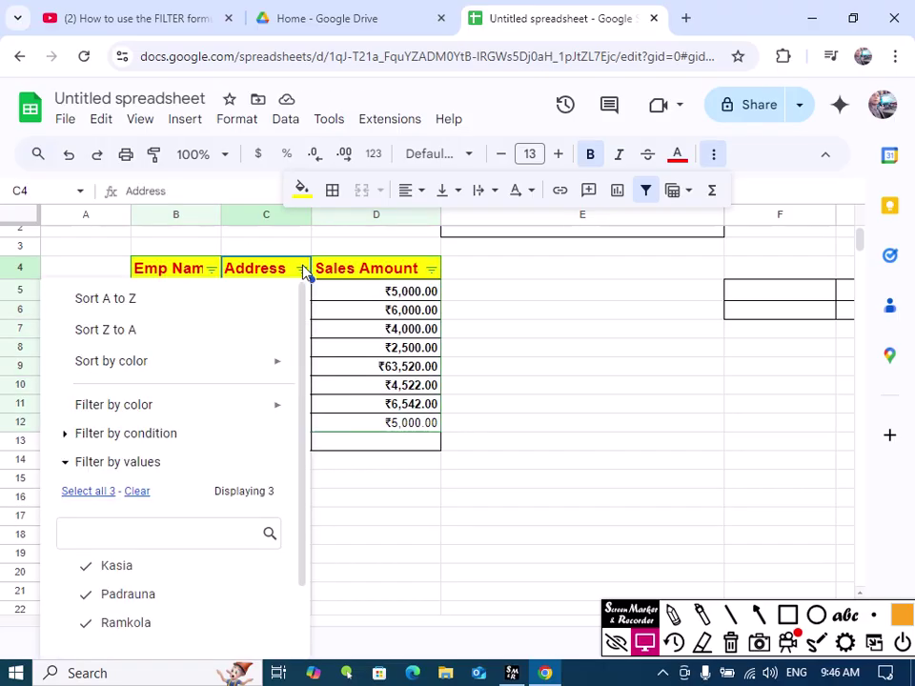
pyautogui.click(138, 492)
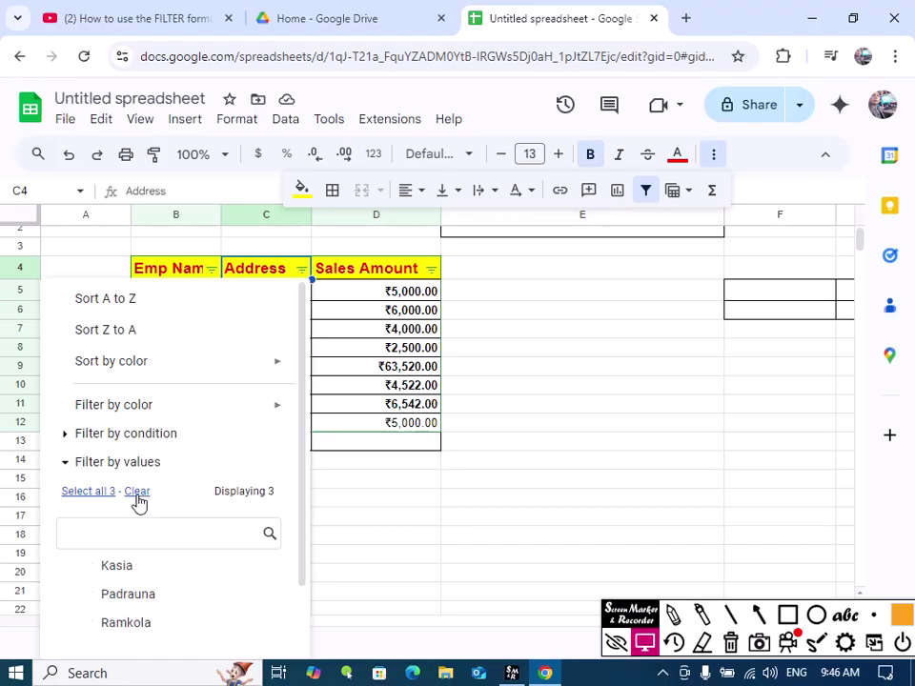
pyautogui.click(129, 594)
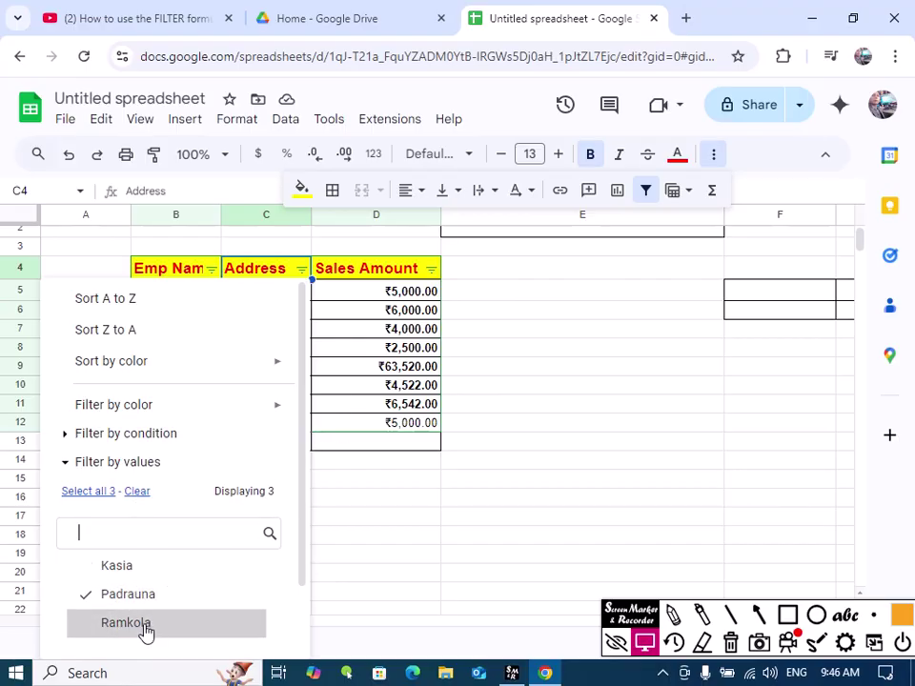
pyautogui.scroll(-8, 247, 562)
pyautogui.scroll(5, 292, 473)
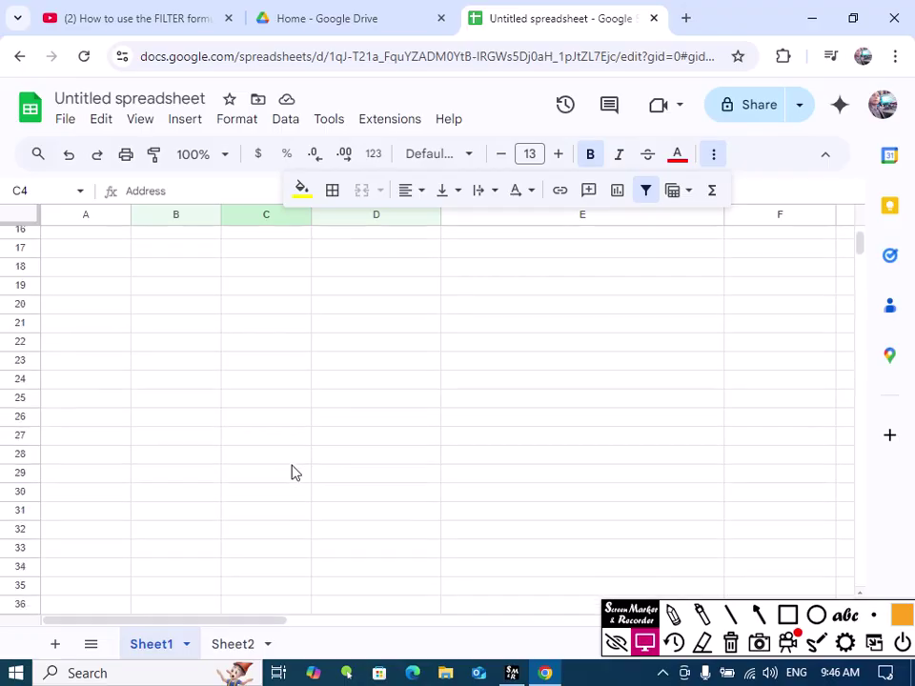
pyautogui.scroll(3, 294, 458)
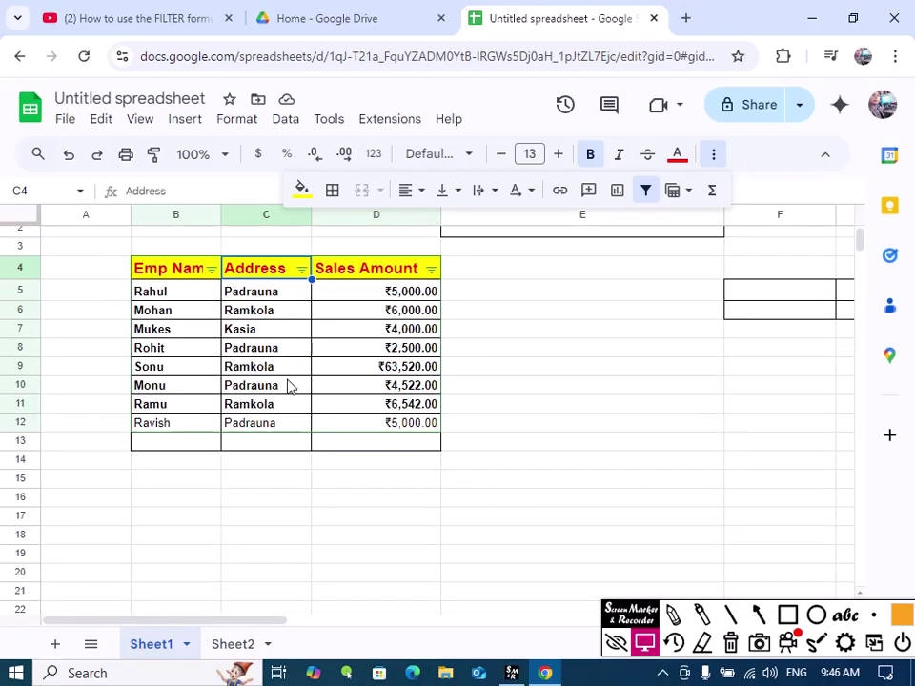
# - Filter the Address column by value so that only the Padrauna rows are shown
pyautogui.click(302, 269)
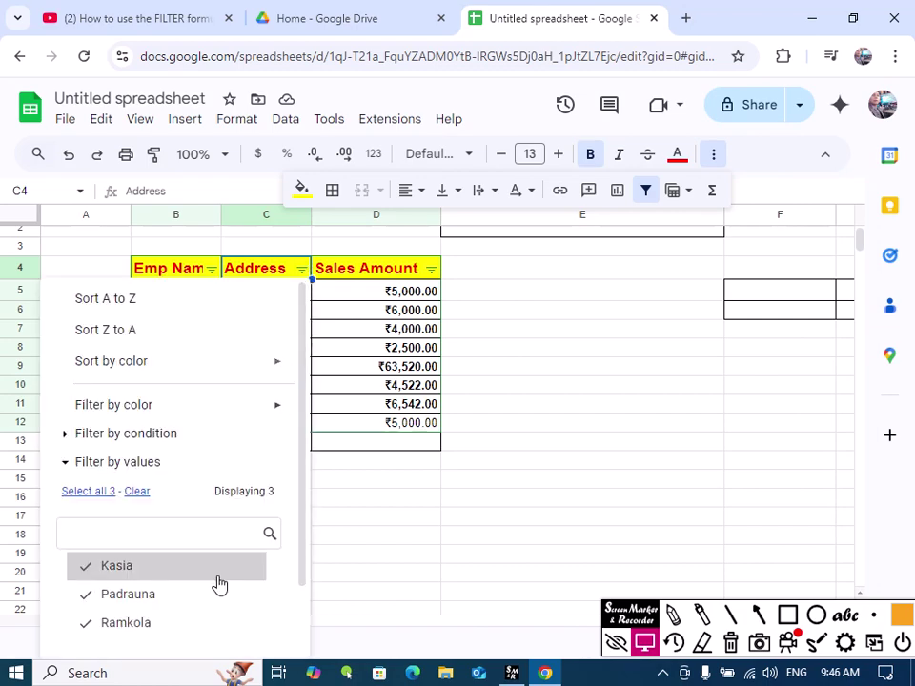
pyautogui.click(142, 492)
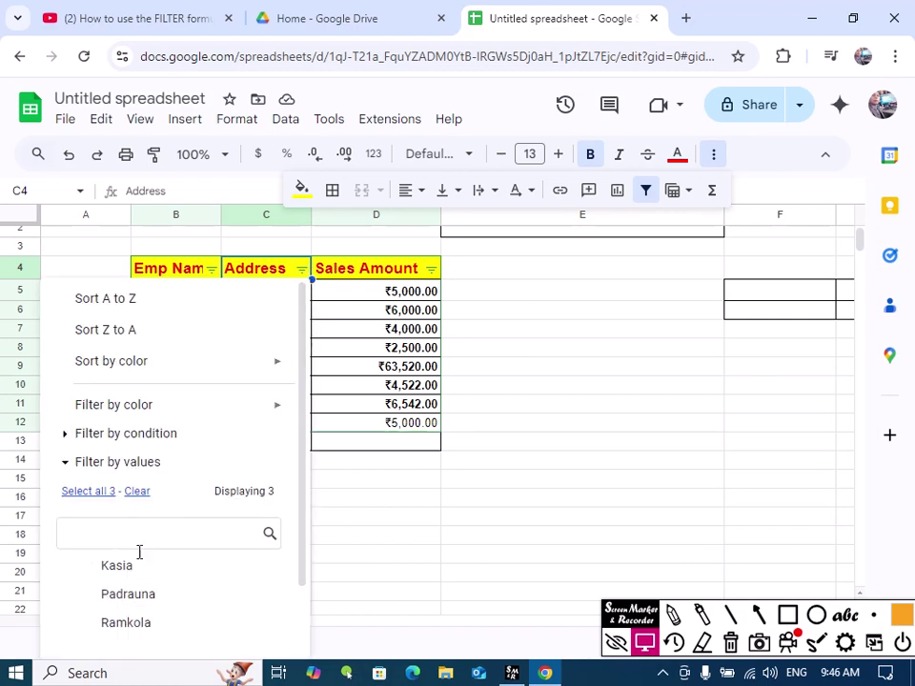
pyautogui.click(125, 601)
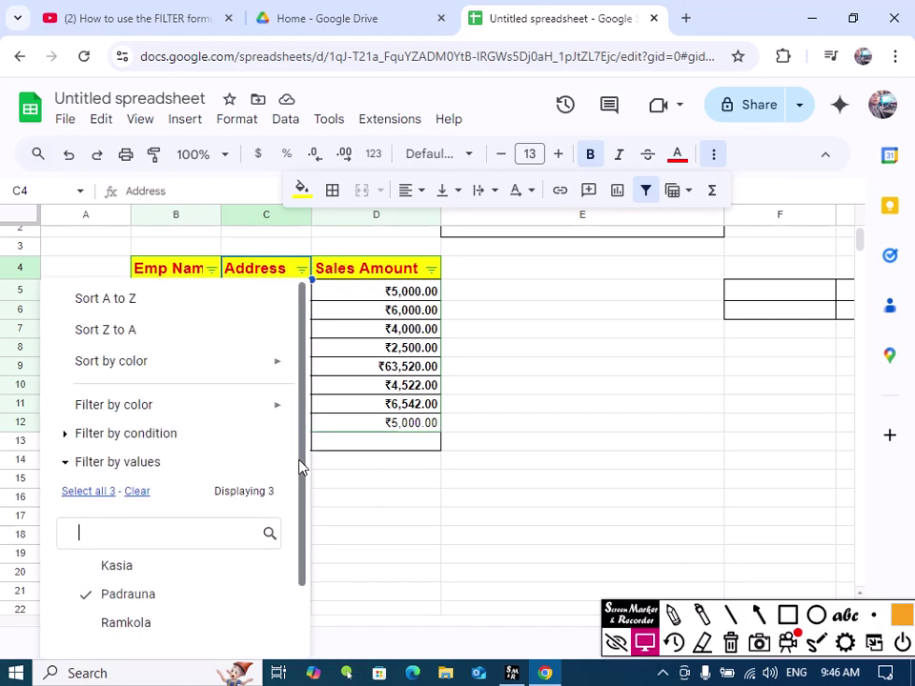
pyautogui.moveTo(301, 466); pyautogui.dragTo(291, 527)
pyautogui.click(246, 639)
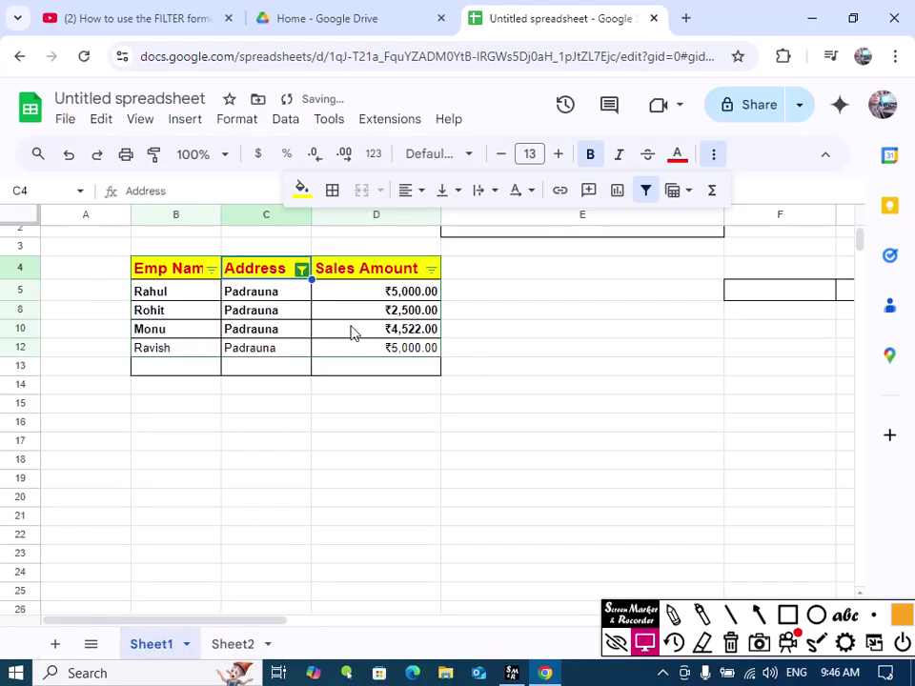
# - Reselect all values in the Address column's filter to bring back every row
pyautogui.click(301, 270)
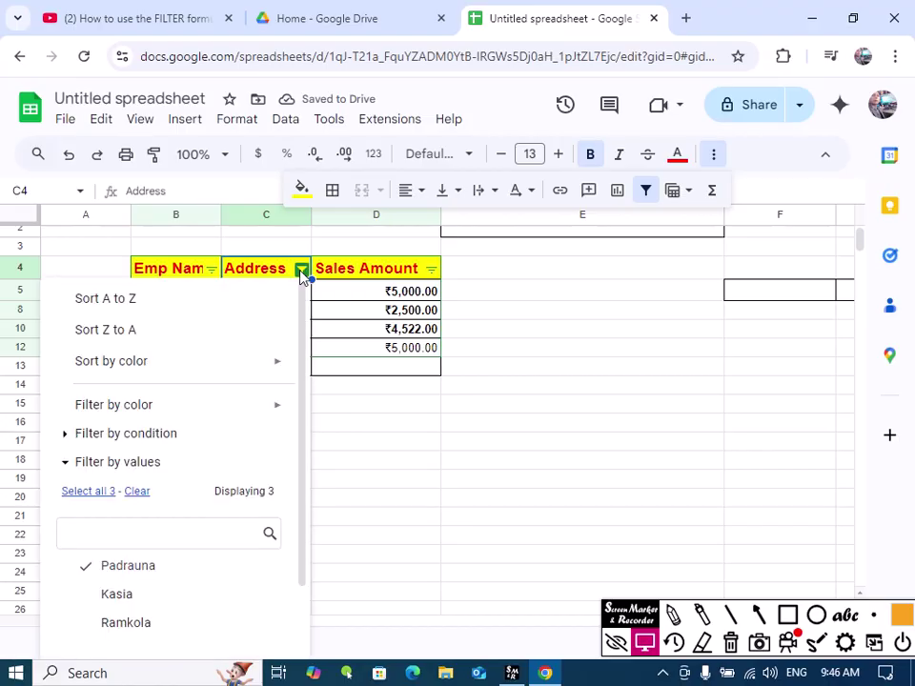
pyautogui.click(88, 492)
pyautogui.moveTo(306, 431); pyautogui.dragTo(298, 527)
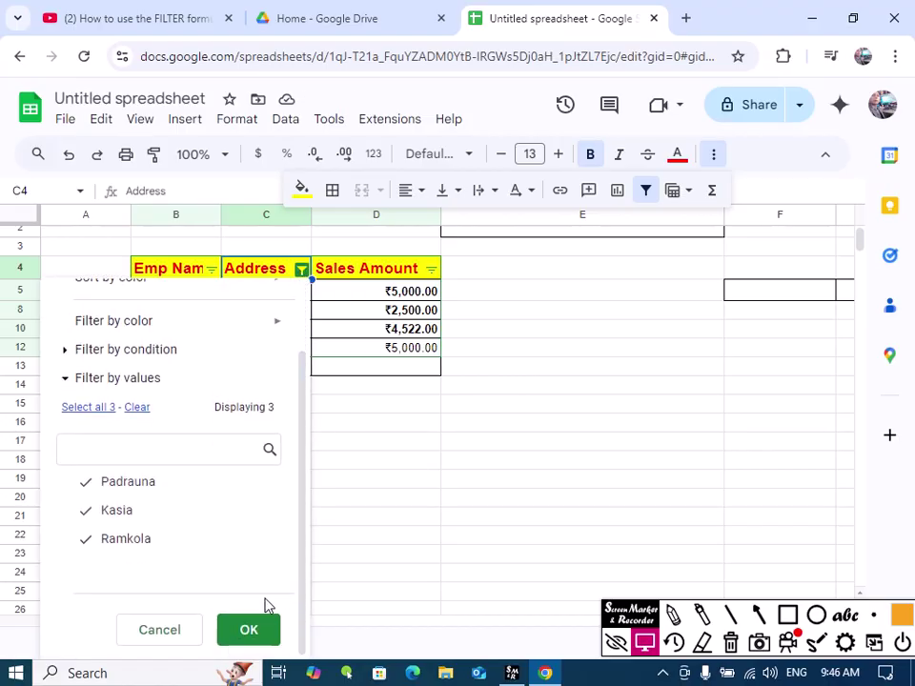
pyautogui.click(249, 632)
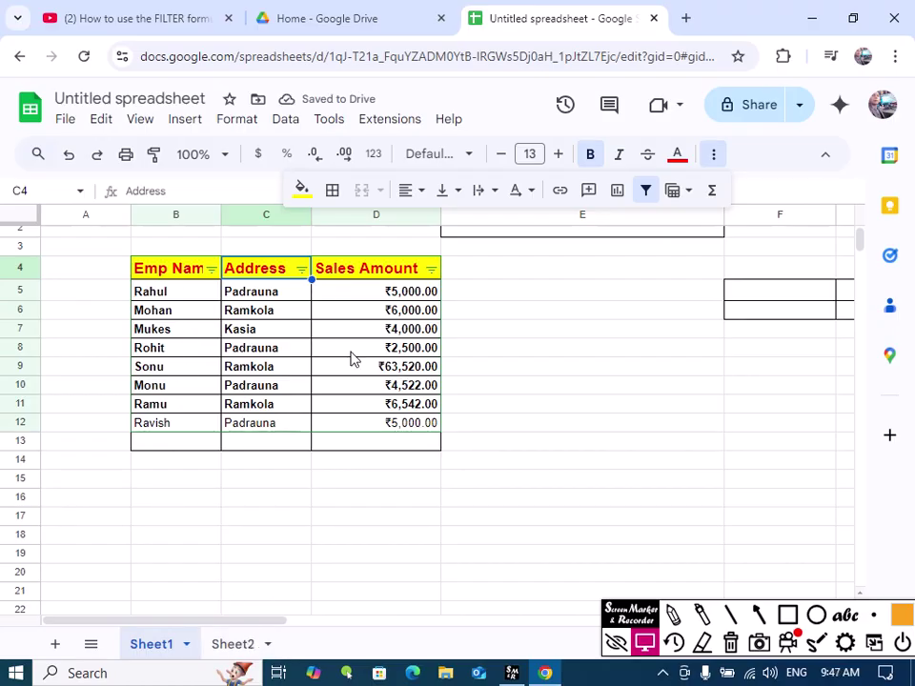
# - Remove the filter from the employee sales table in B4:D12
pyautogui.moveTo(177, 269); pyautogui.dragTo(370, 427)
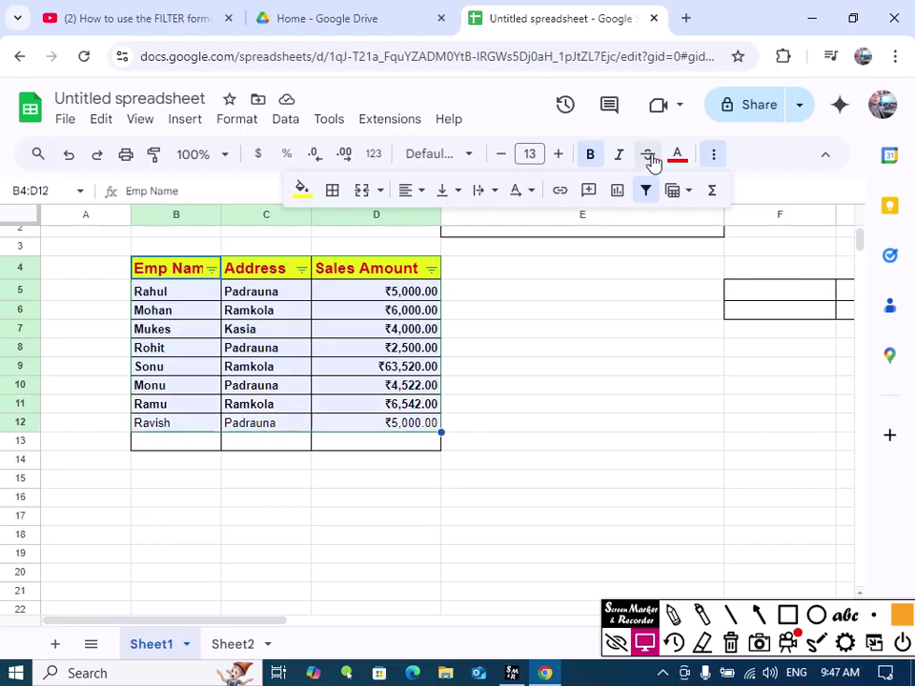
pyautogui.click(646, 195)
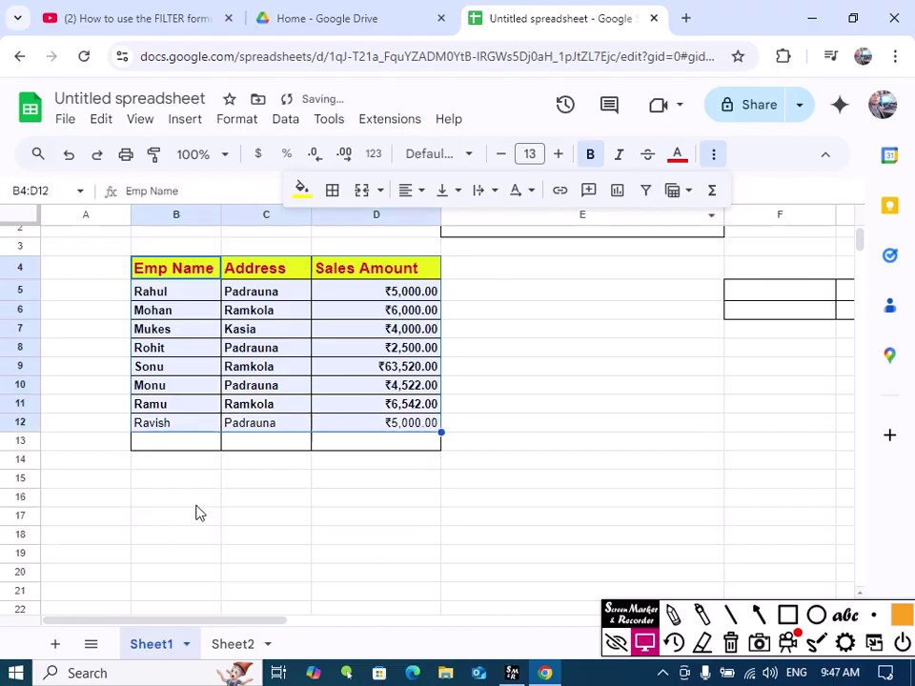
pyautogui.click(170, 490)
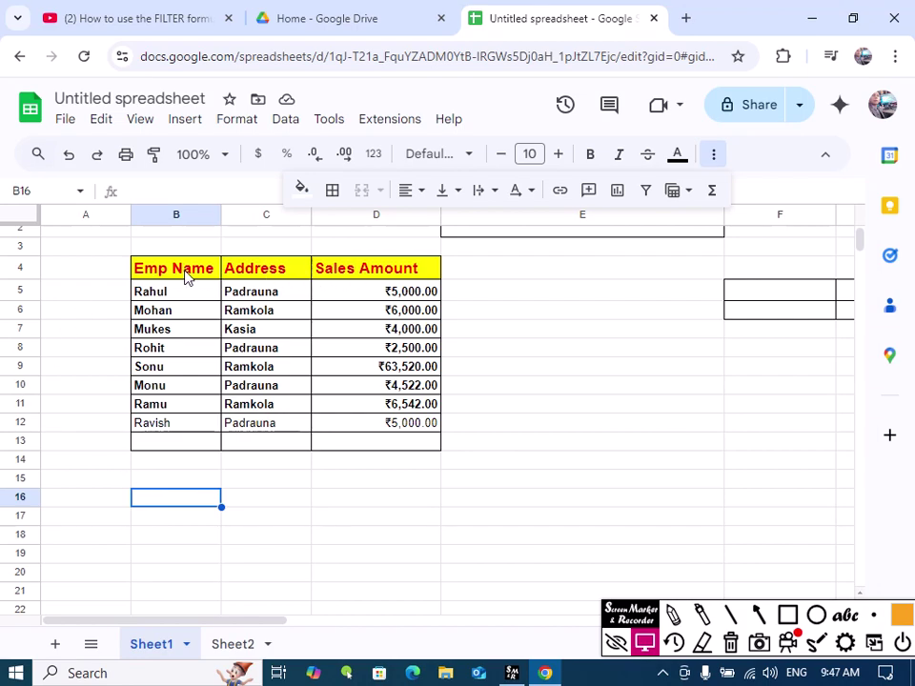
# - Copy the header row B4:D4 and paste it below the table starting at cell B15
pyautogui.moveTo(188, 275); pyautogui.dragTo(363, 266)
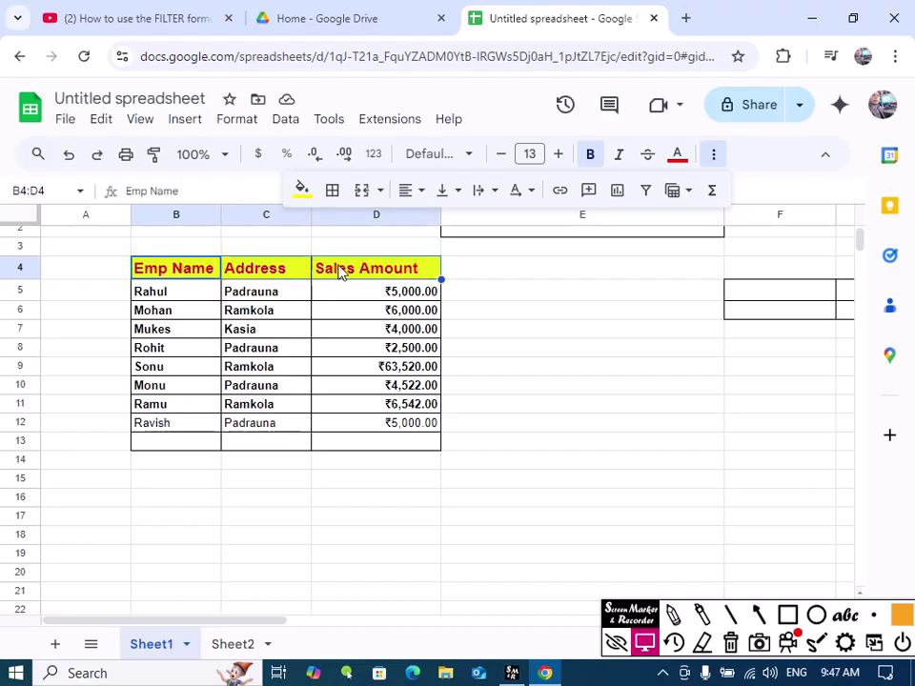
pyautogui.hotkey('ctrl', 'c')
pyautogui.click(157, 482)
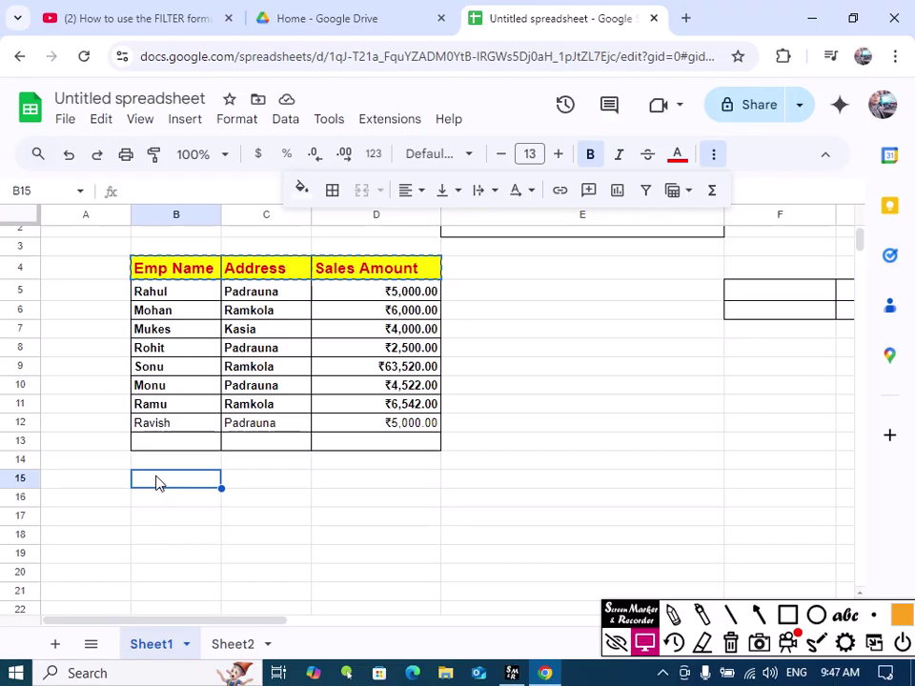
pyautogui.hotkey('ctrl', 'v')
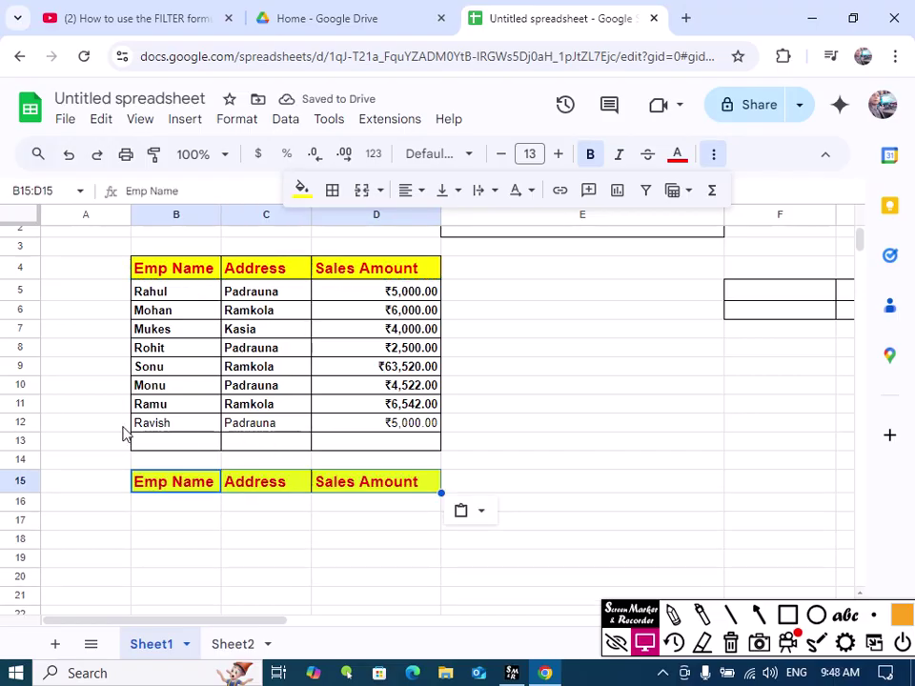
pyautogui.click(269, 542)
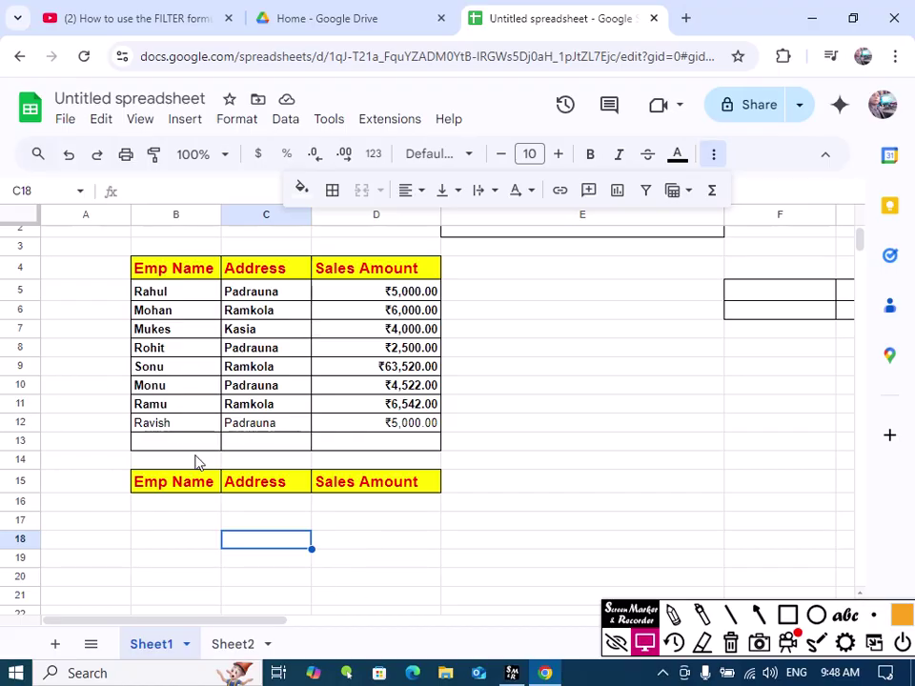
# - Begin a FILTER formula in cell B16 with B5:D12 as its range
pyautogui.click(188, 511)
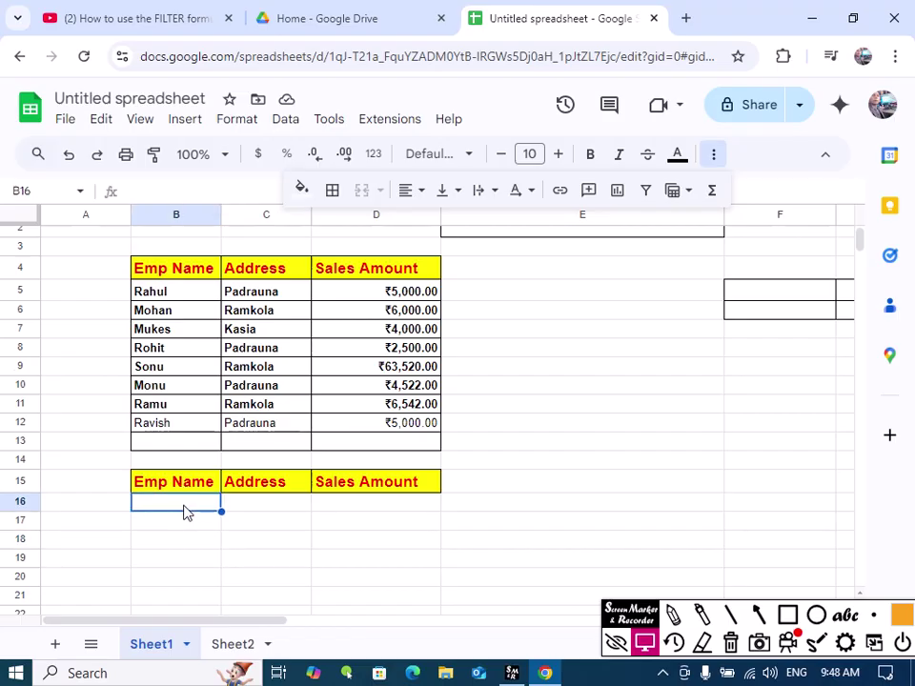
pyautogui.write('=')
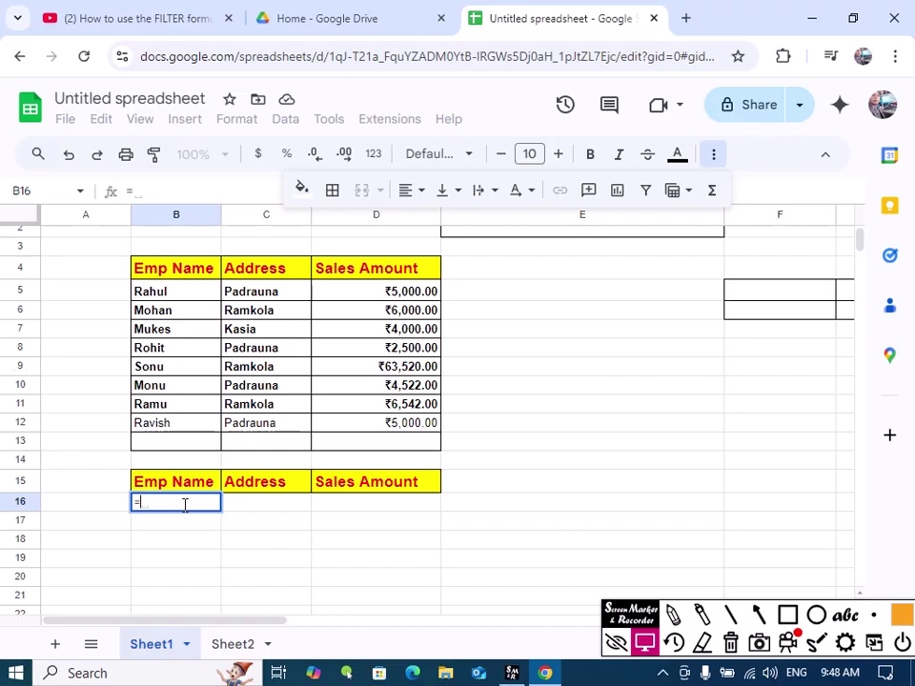
pyautogui.write('filter')
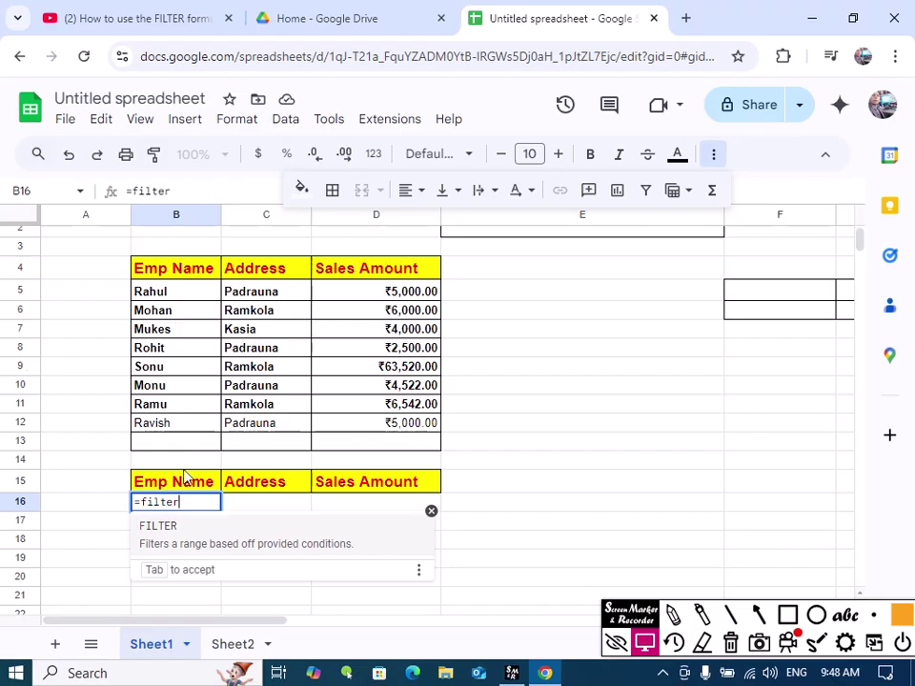
pyautogui.click(167, 529)
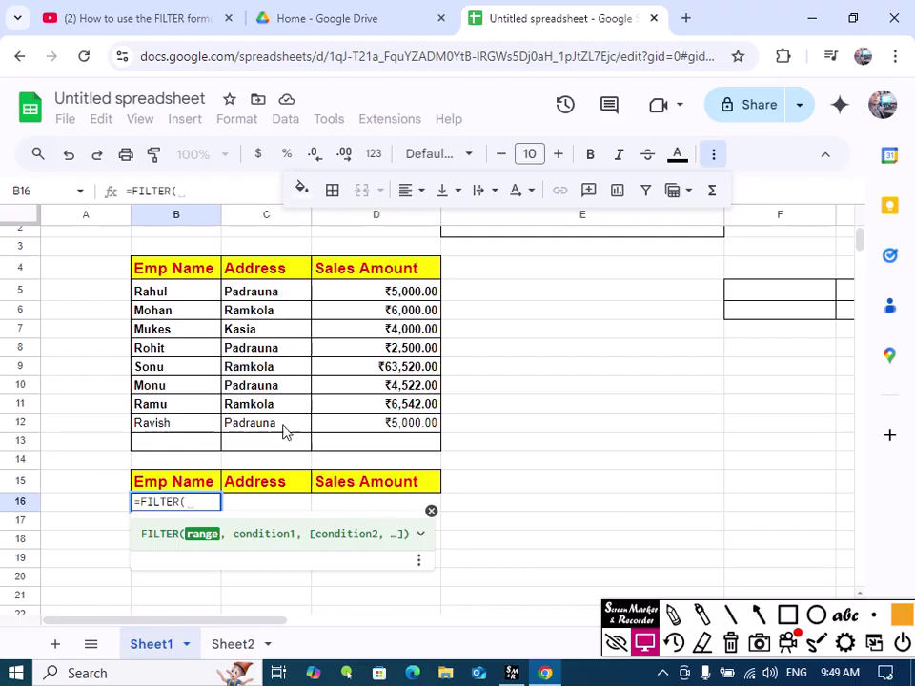
pyautogui.moveTo(179, 299); pyautogui.dragTo(402, 431)
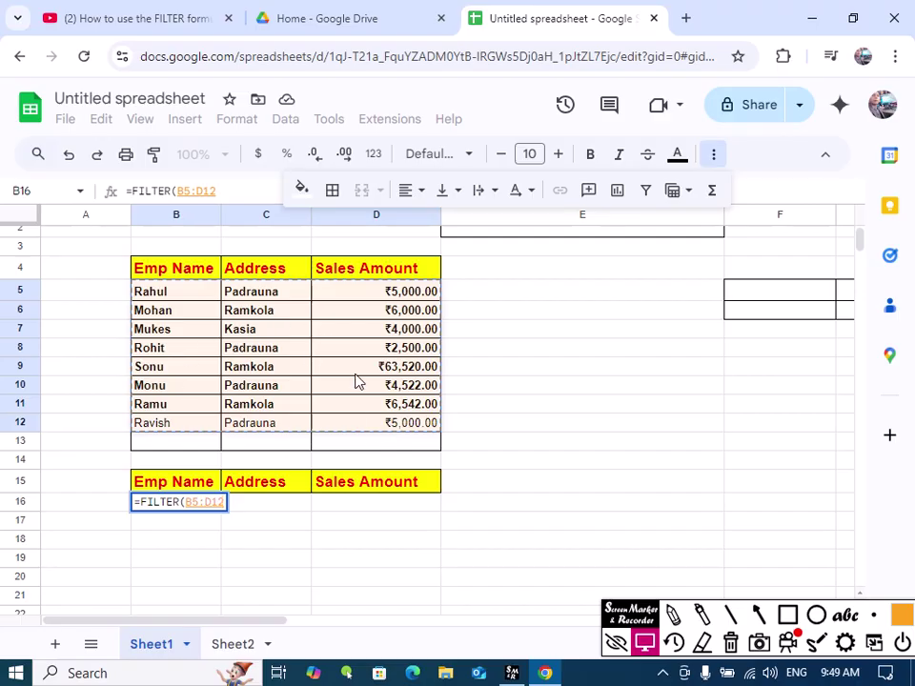
pyautogui.write(',')
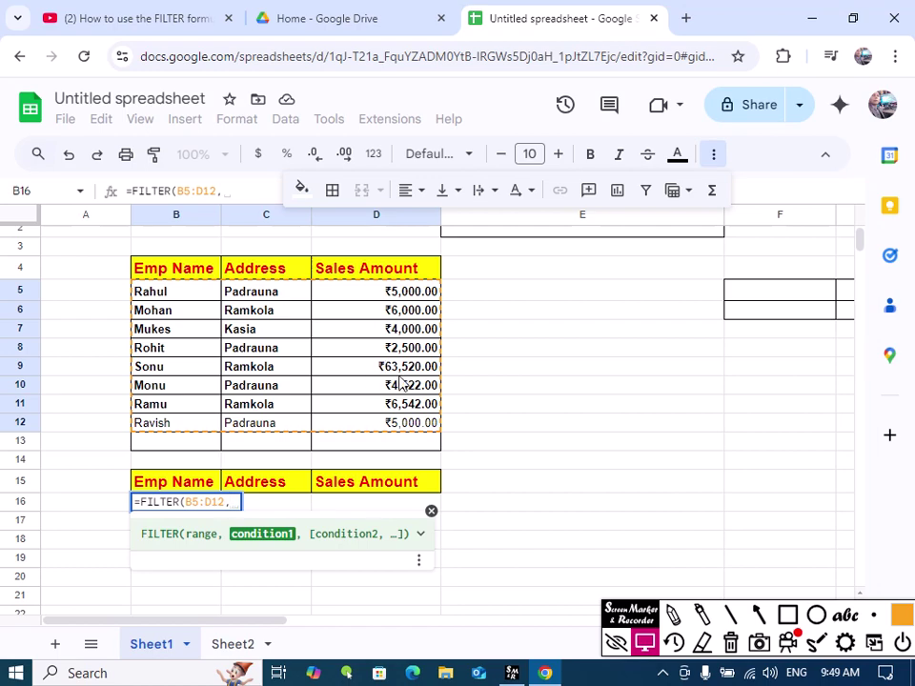
# - Complete the FILTER formula with the Sales Amount condition D5:D12>=4000 and review the returned rows
pyautogui.moveTo(370, 300); pyautogui.dragTo(371, 432)
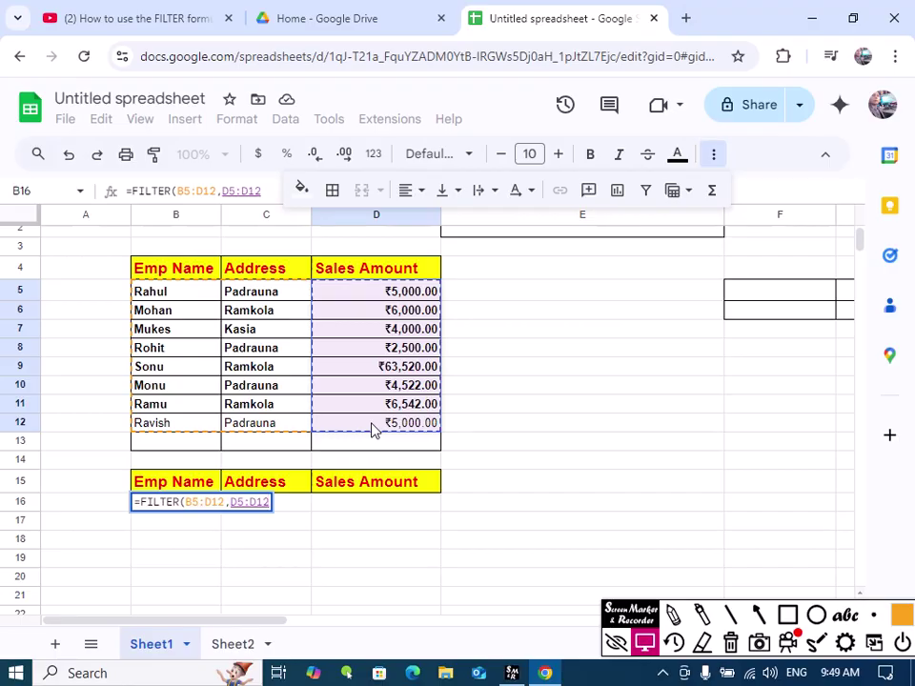
pyautogui.write('>')
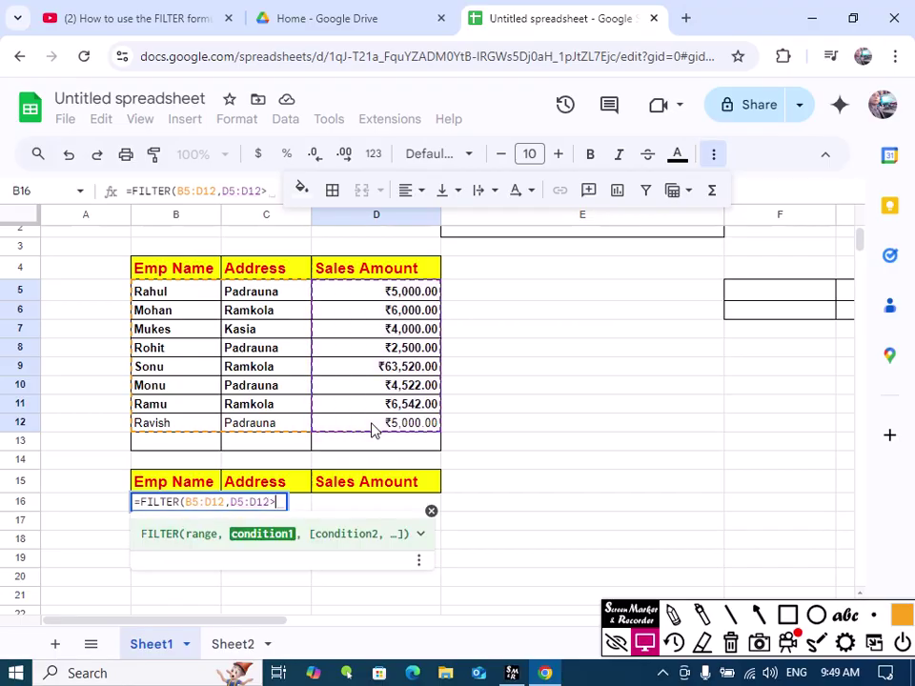
pyautogui.write('=')
pyautogui.write('400')
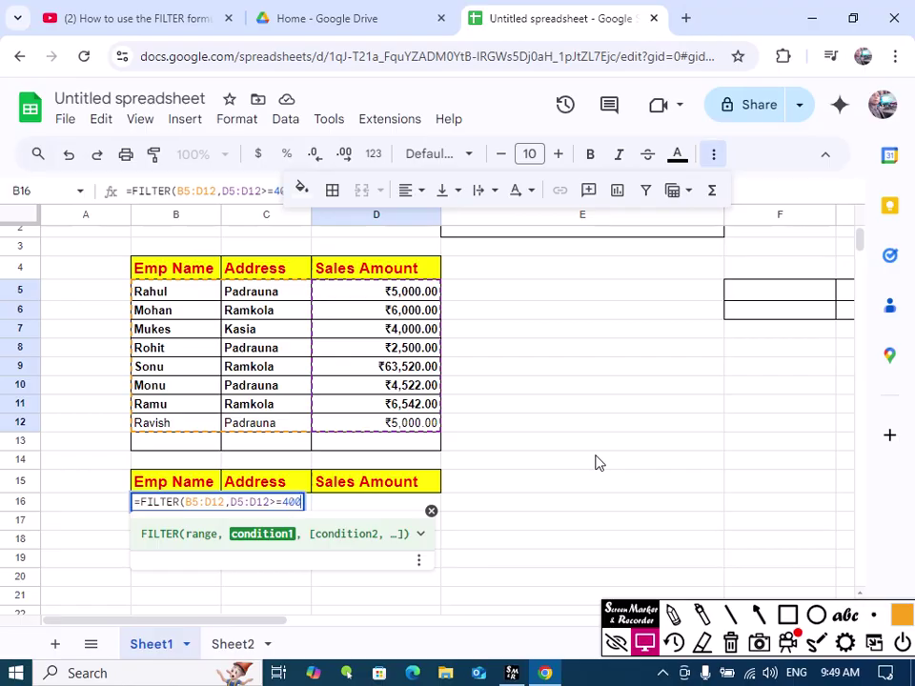
pyautogui.write('0')
pyautogui.write(')')
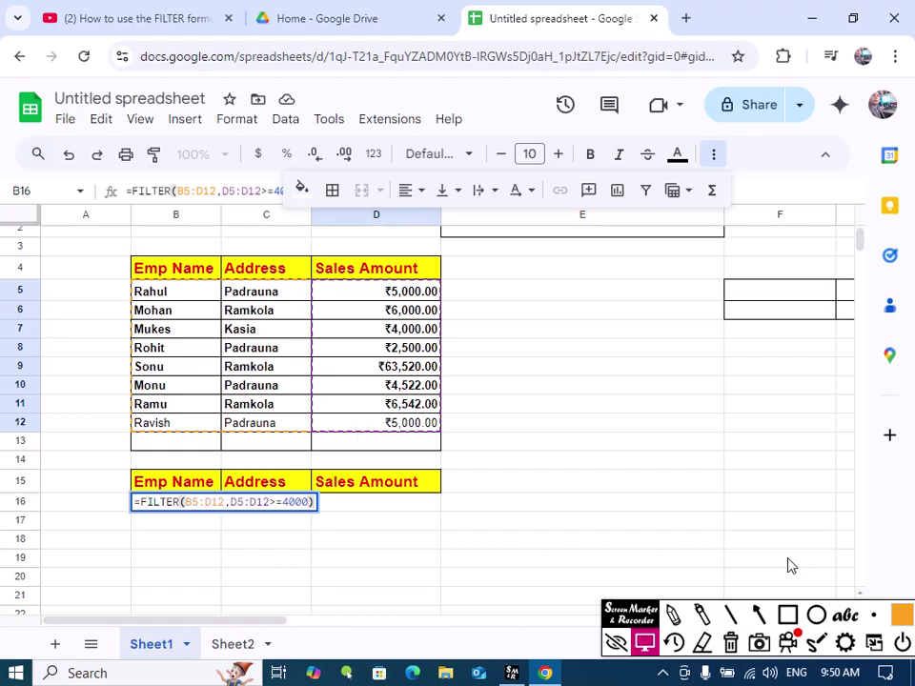
pyautogui.press('Return')
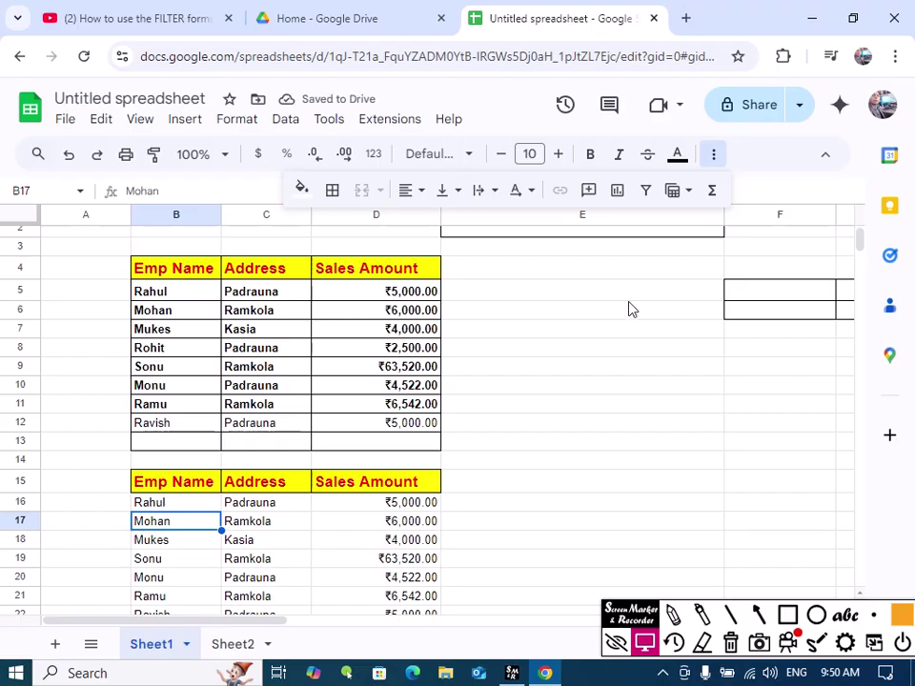
pyautogui.scroll(-2, 466, 484)
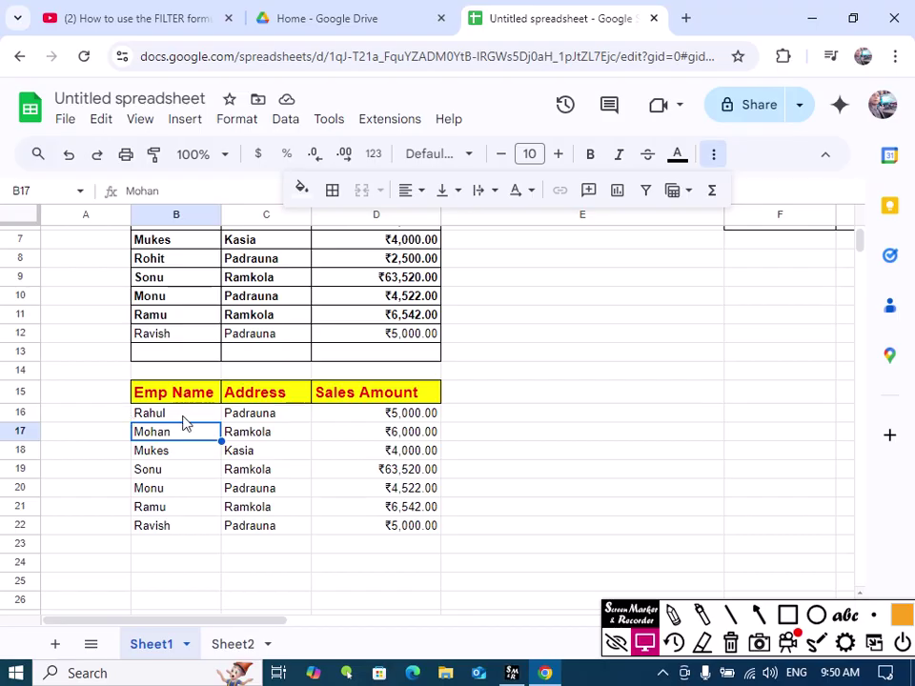
pyautogui.scroll(2, 324, 476)
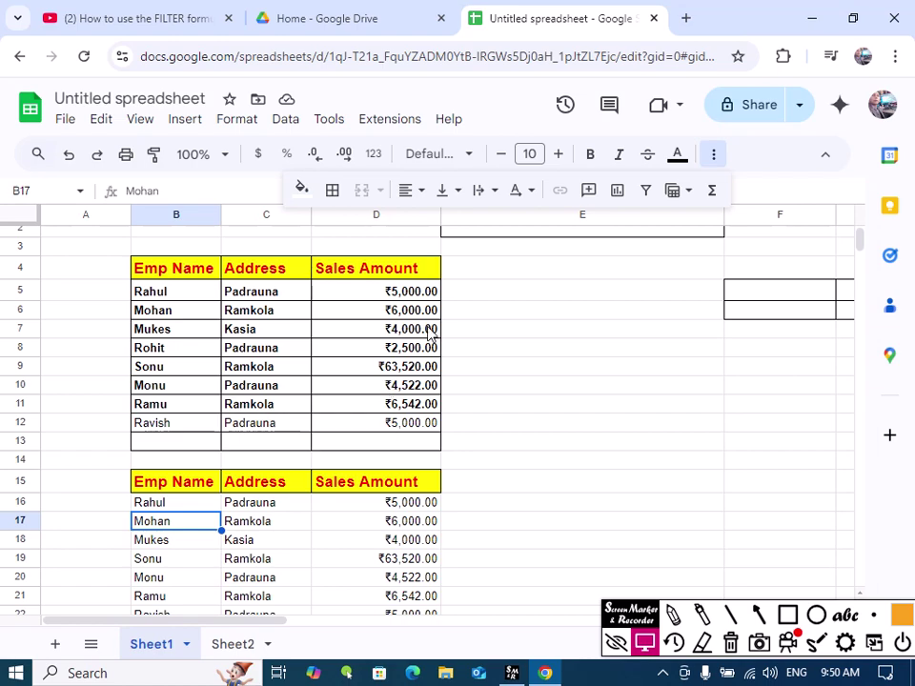
pyautogui.scroll(-2, 352, 441)
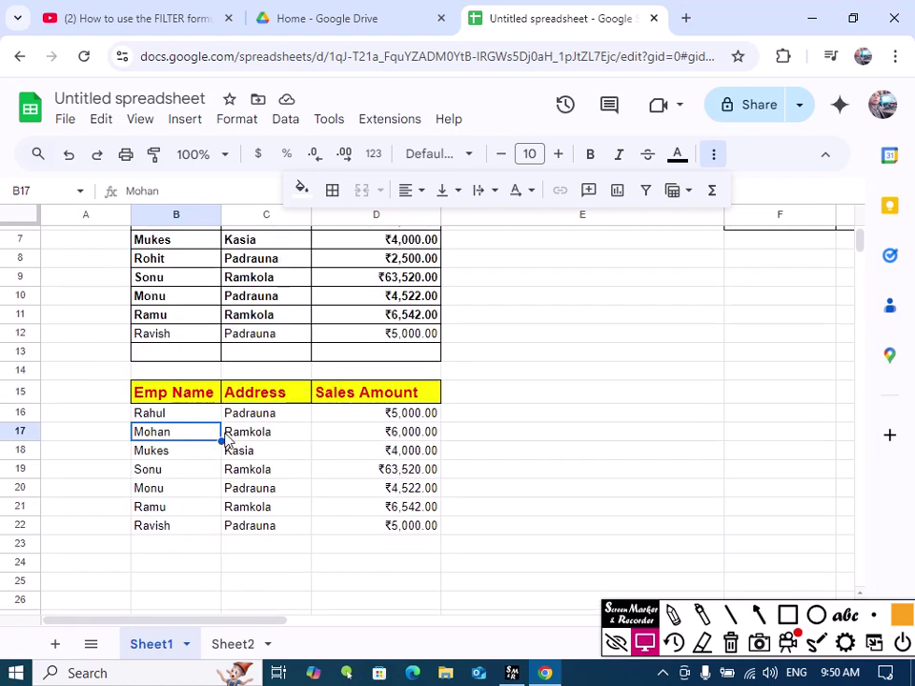
# - Compare the filtered rows with the source table and change the FILTER condition in B16 to D5:D12<=4000
pyautogui.scroll(2, 395, 495)
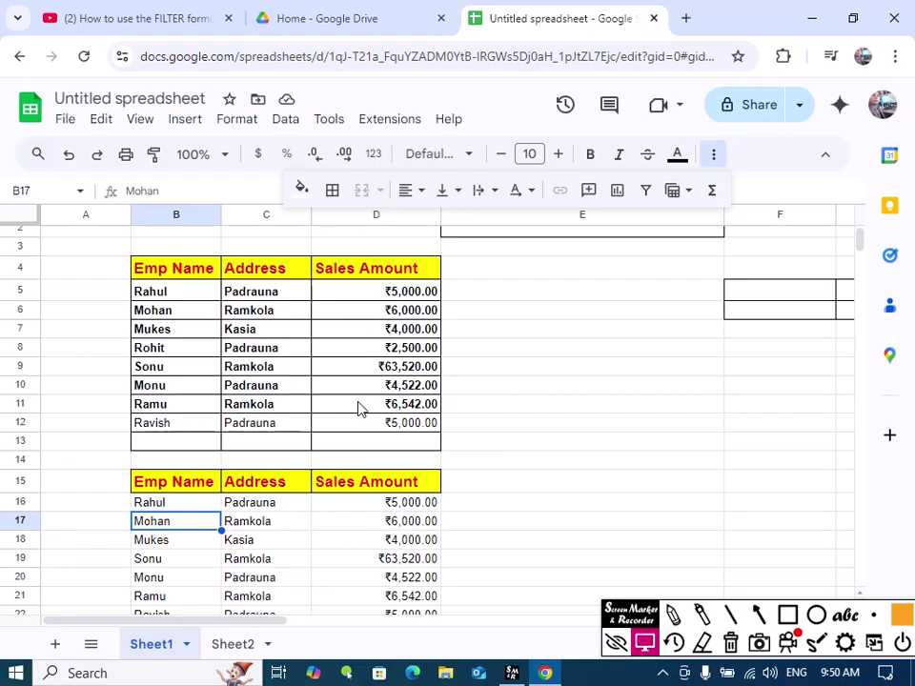
pyautogui.scroll(-2, 359, 409)
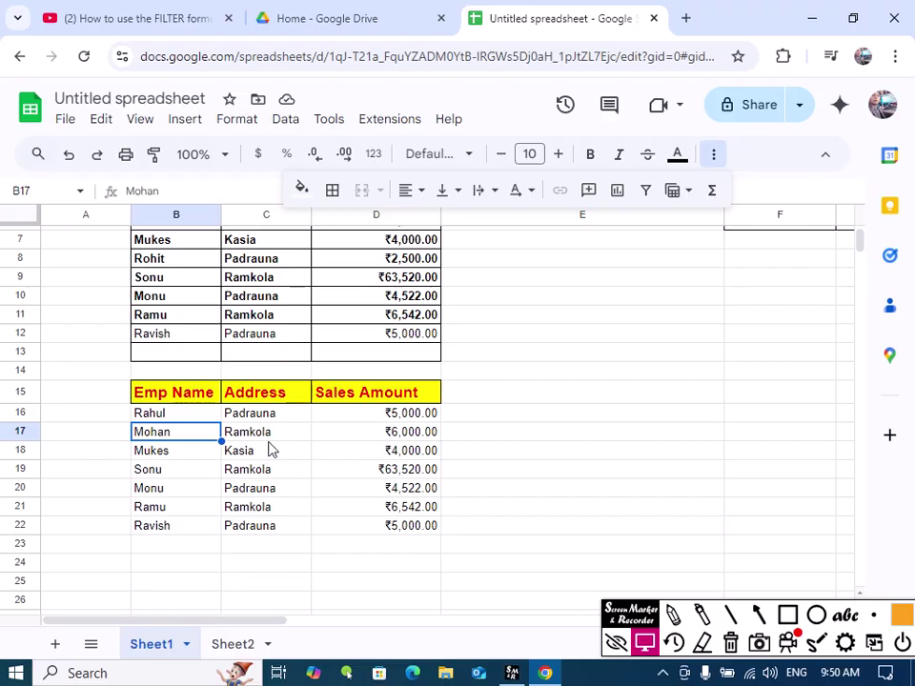
pyautogui.scroll(2, 305, 471)
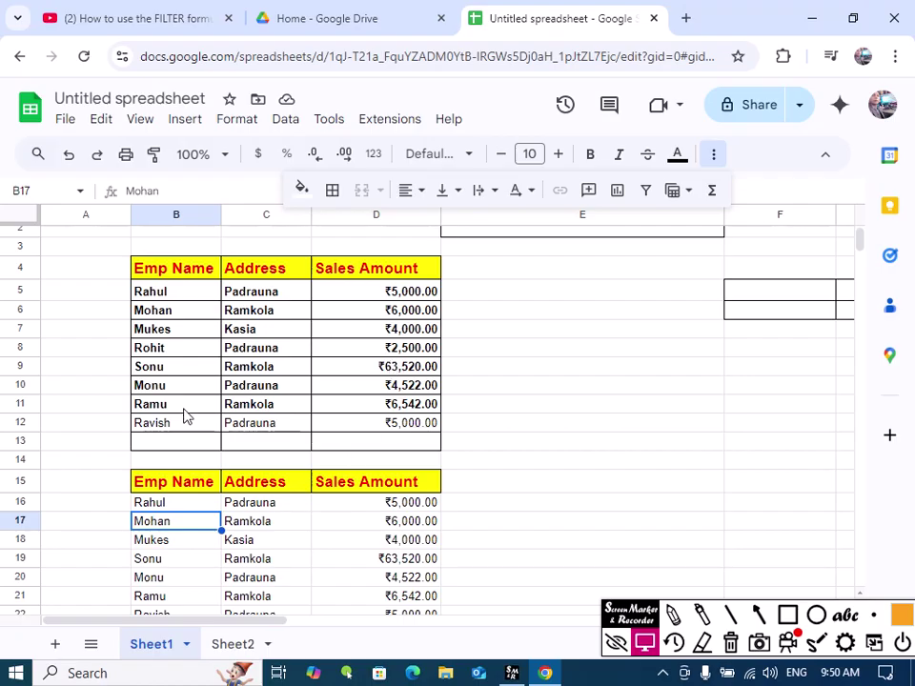
pyautogui.click(193, 507)
pyautogui.doubleClick(193, 505)
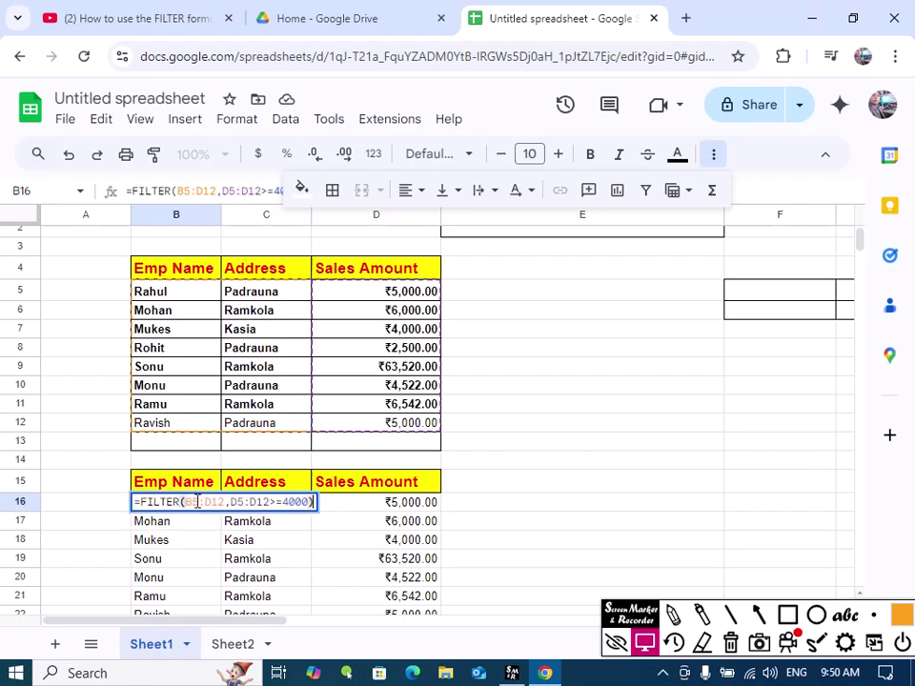
pyautogui.click(276, 502)
pyautogui.press('BackSpace')
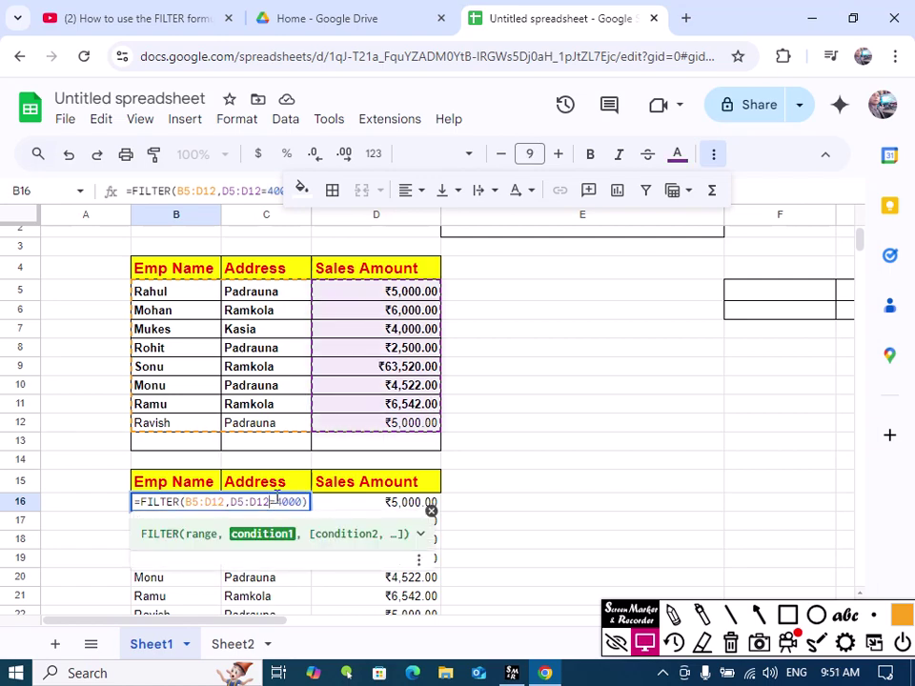
pyautogui.write('<')
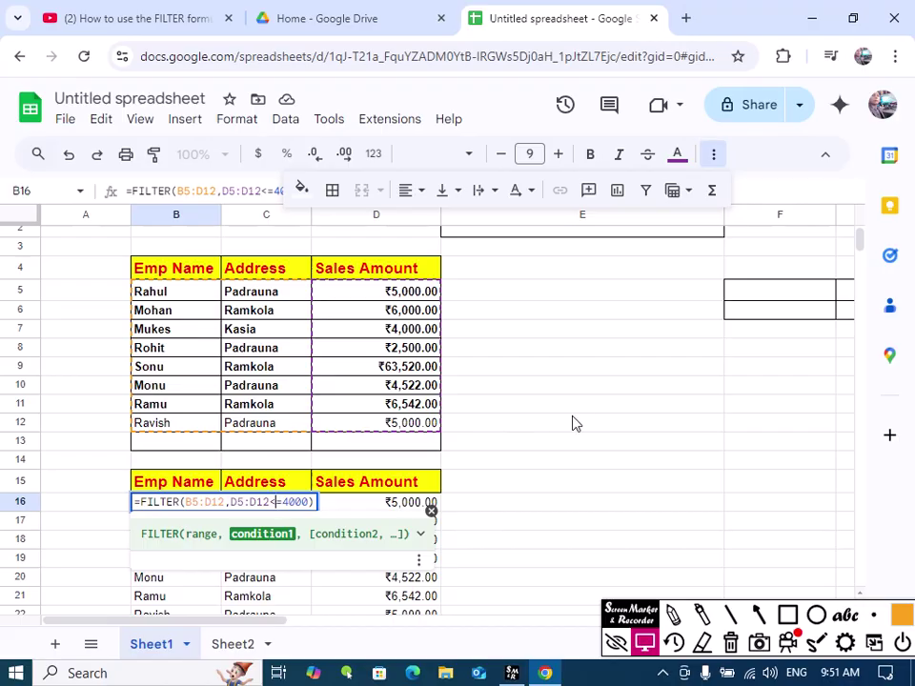
pyautogui.press('Return')
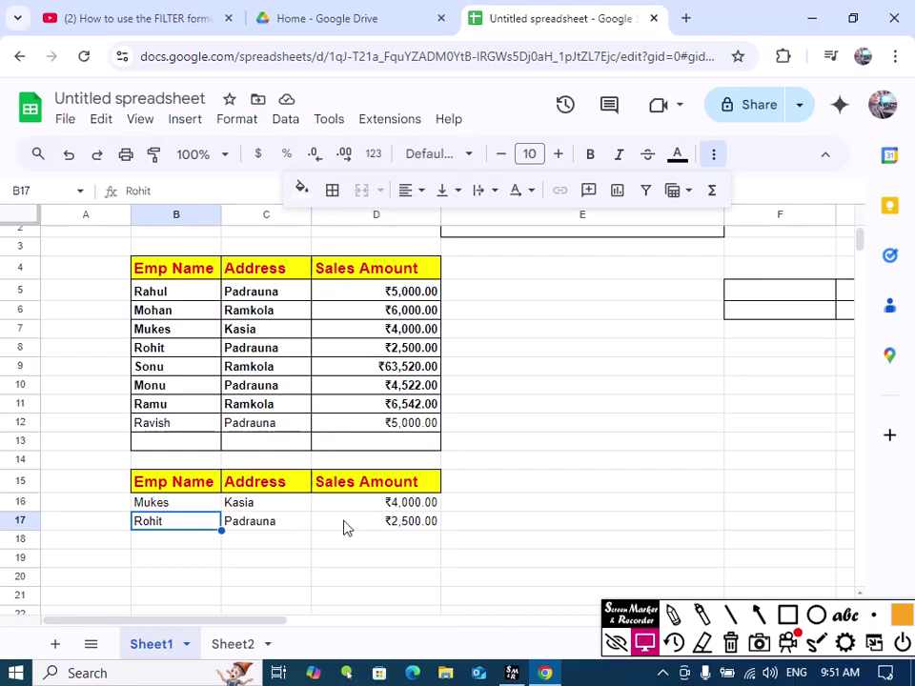
# - Change the FILTER condition in B16 to D5:D12=2500
pyautogui.click(190, 505)
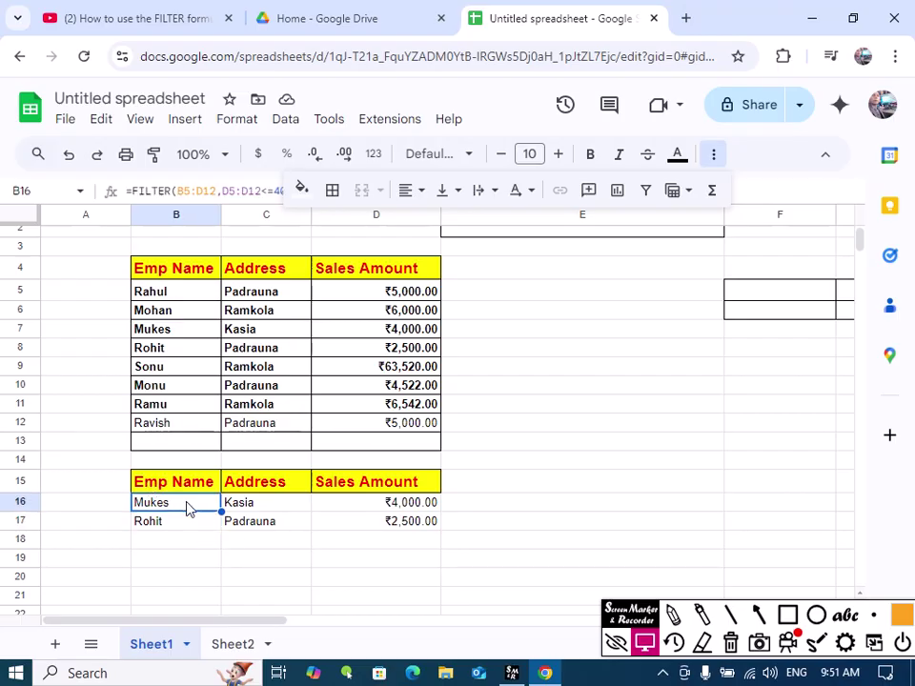
pyautogui.doubleClick(194, 501)
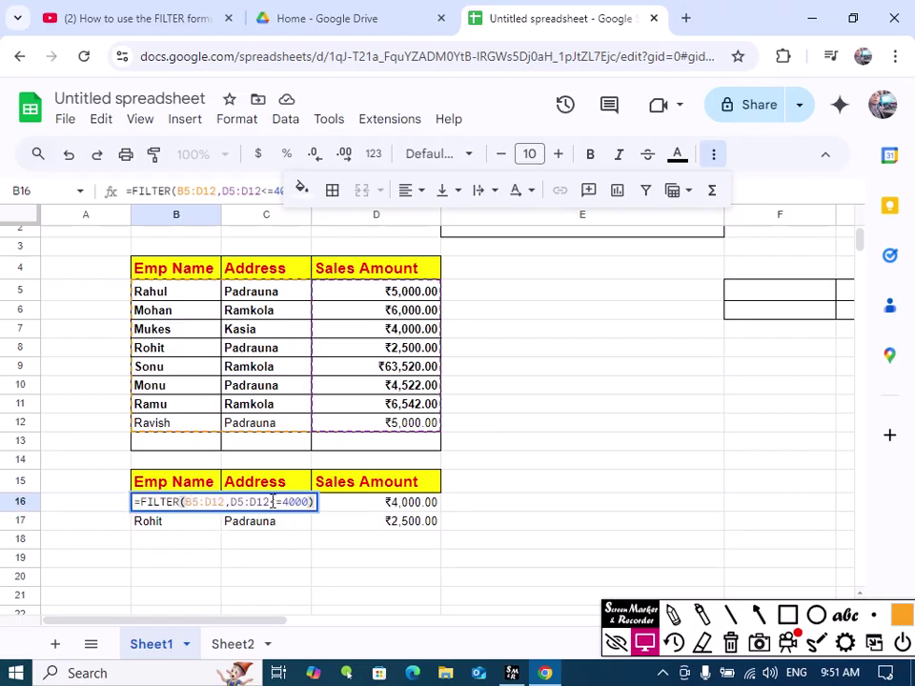
pyautogui.click(310, 502)
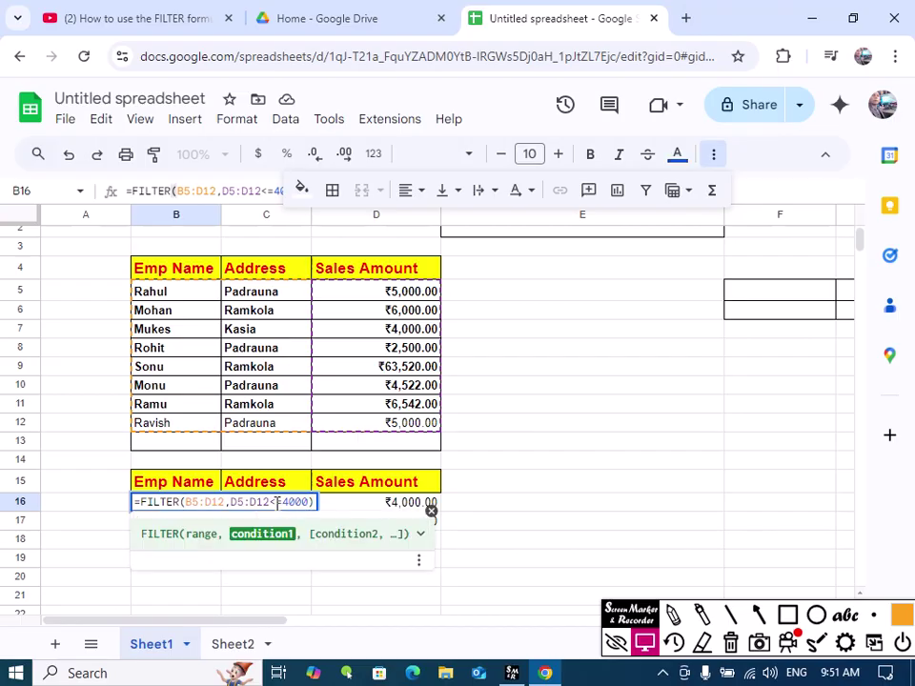
pyautogui.click(275, 503)
pyautogui.press('BackSpace')
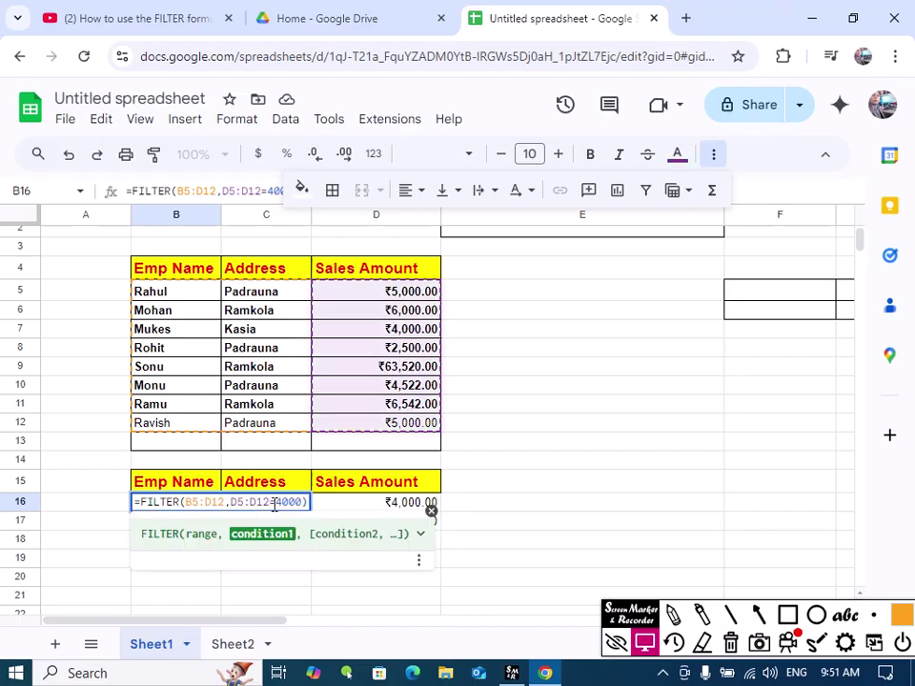
pyautogui.write(')')
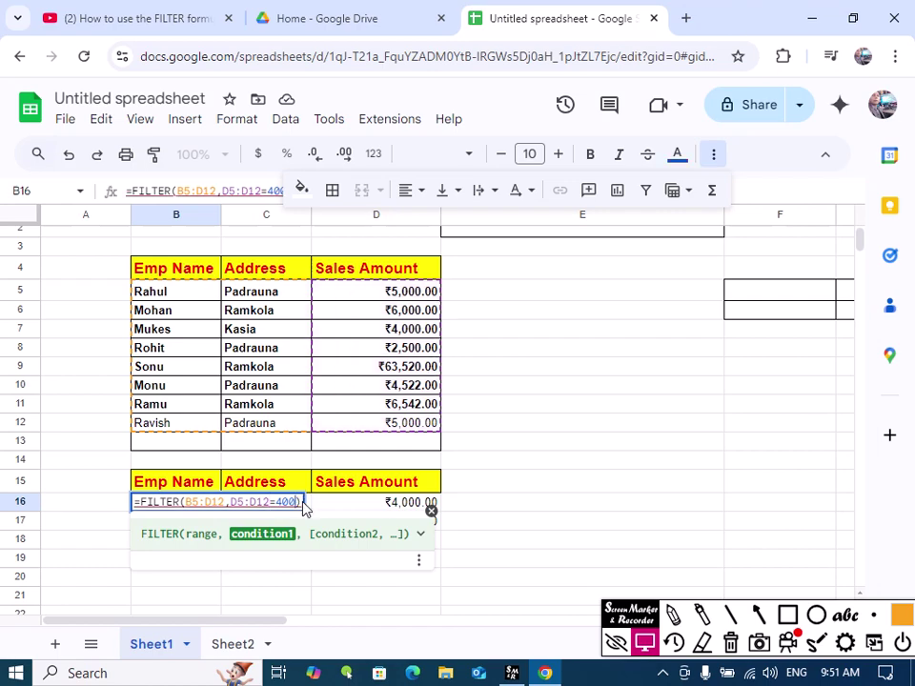
pyautogui.press('BackSpace')
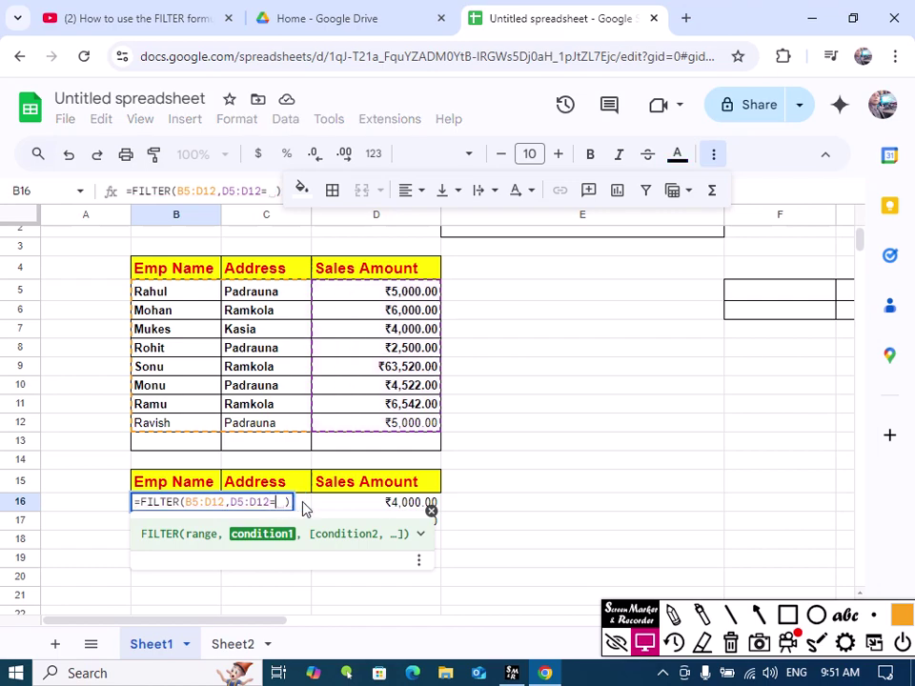
pyautogui.write('2500')
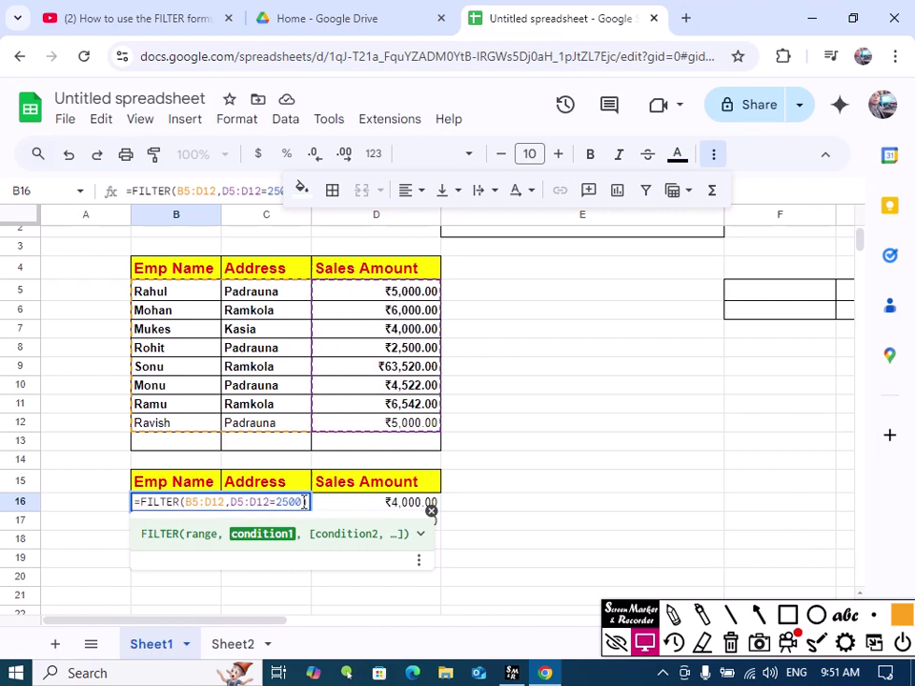
pyautogui.press('Return')
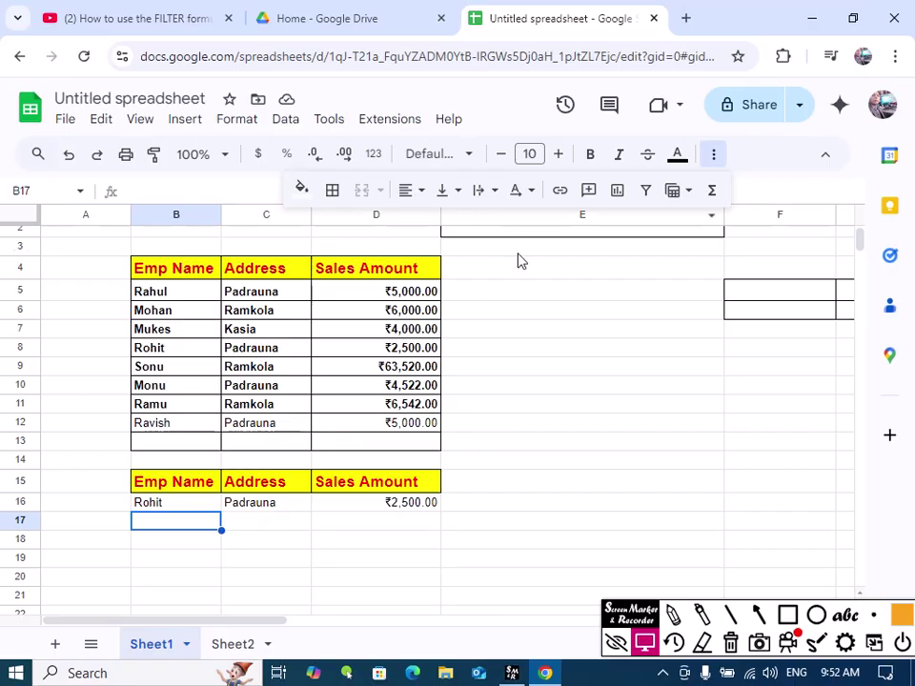
# - Copy the Performance column B6:B14 from Sheet2 and paste it beside the employee table on Sheet1 starting at E4
pyautogui.click(236, 647)
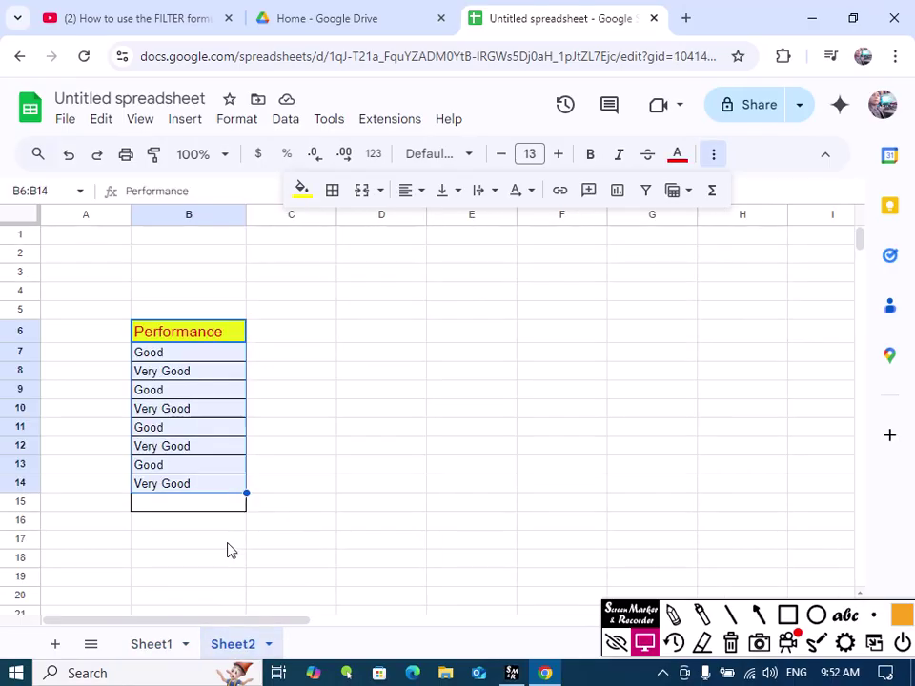
pyautogui.moveTo(196, 340); pyautogui.dragTo(193, 486)
pyautogui.hotkey('ctrl', 'c')
pyautogui.click(151, 647)
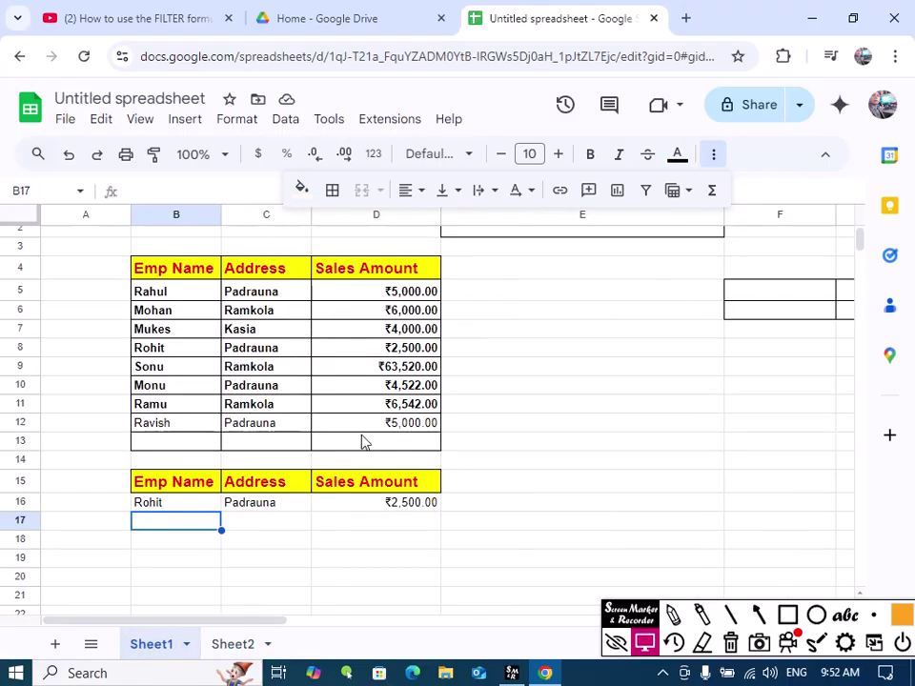
pyautogui.click(467, 276)
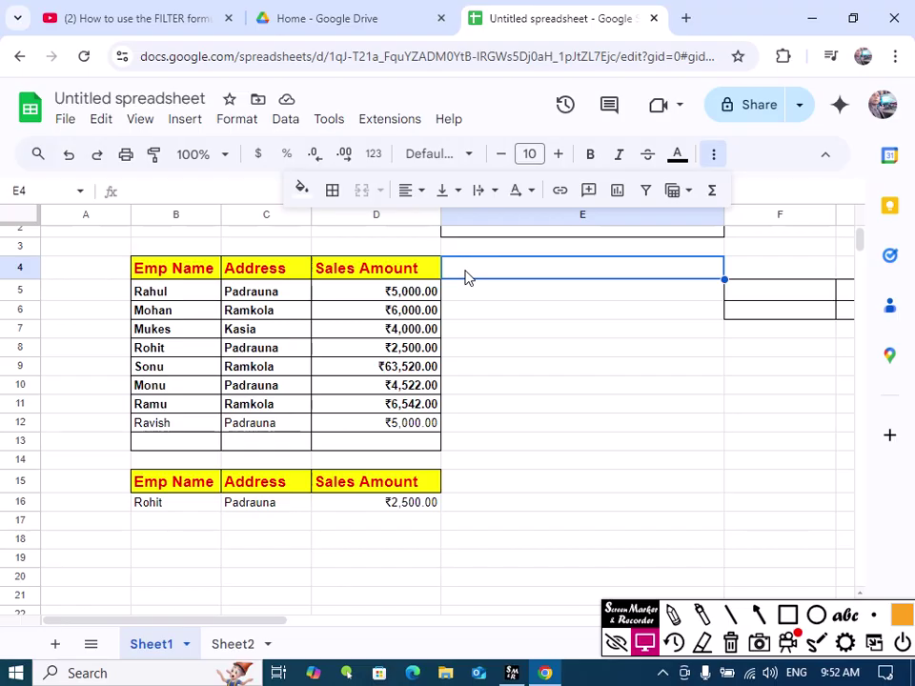
pyautogui.hotkey('ctrl', 'v')
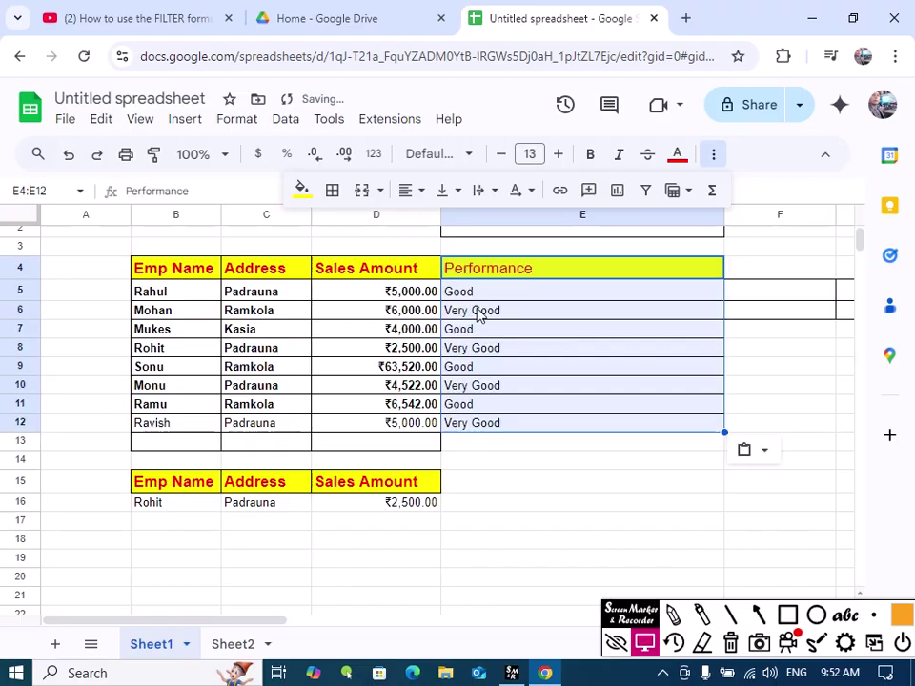
pyautogui.click(469, 446)
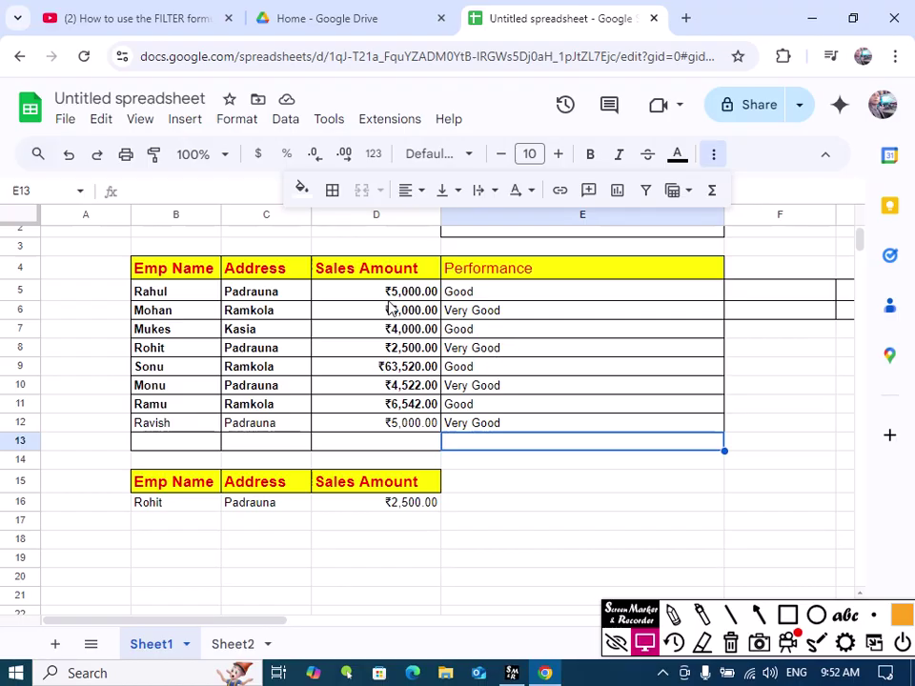
# - Set the Performance value in cell E8 to Good
pyautogui.click(474, 349)
pyautogui.write('G')
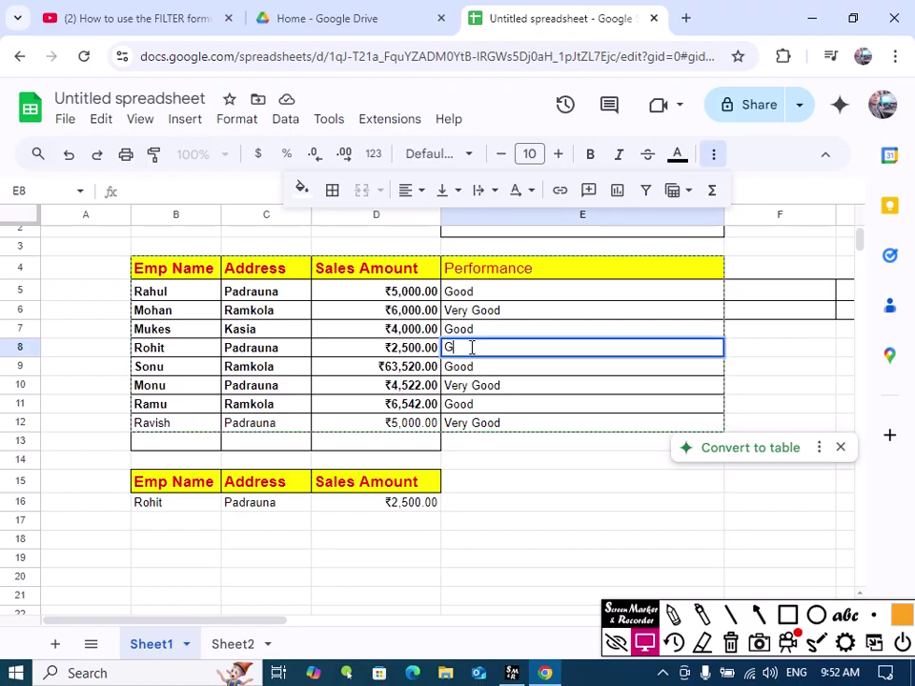
pyautogui.press('Return')
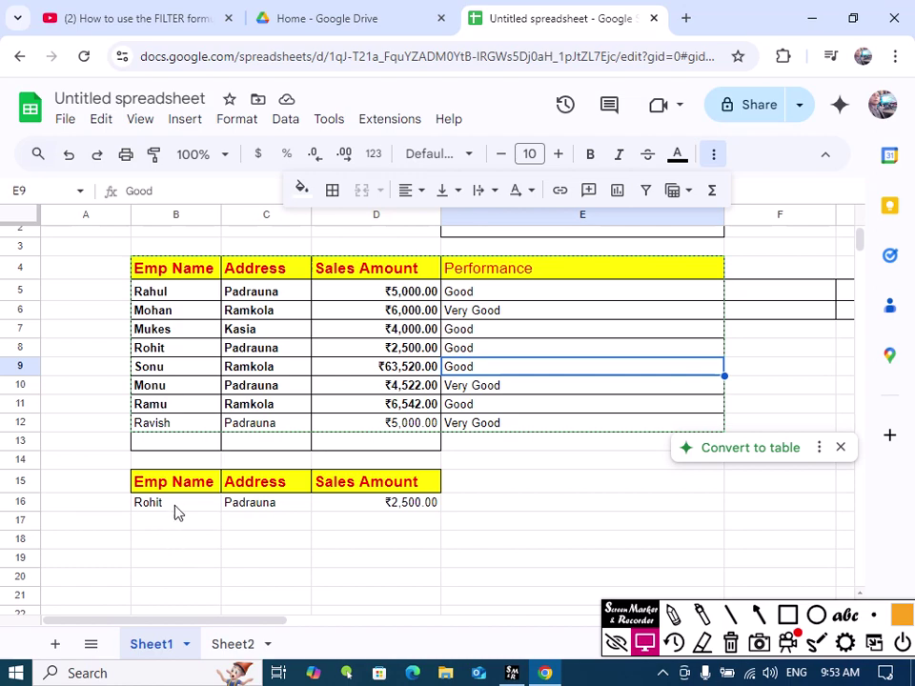
# - Clear the FILTER formula and its returned row in B16:D16
pyautogui.moveTo(175, 505); pyautogui.dragTo(395, 504)
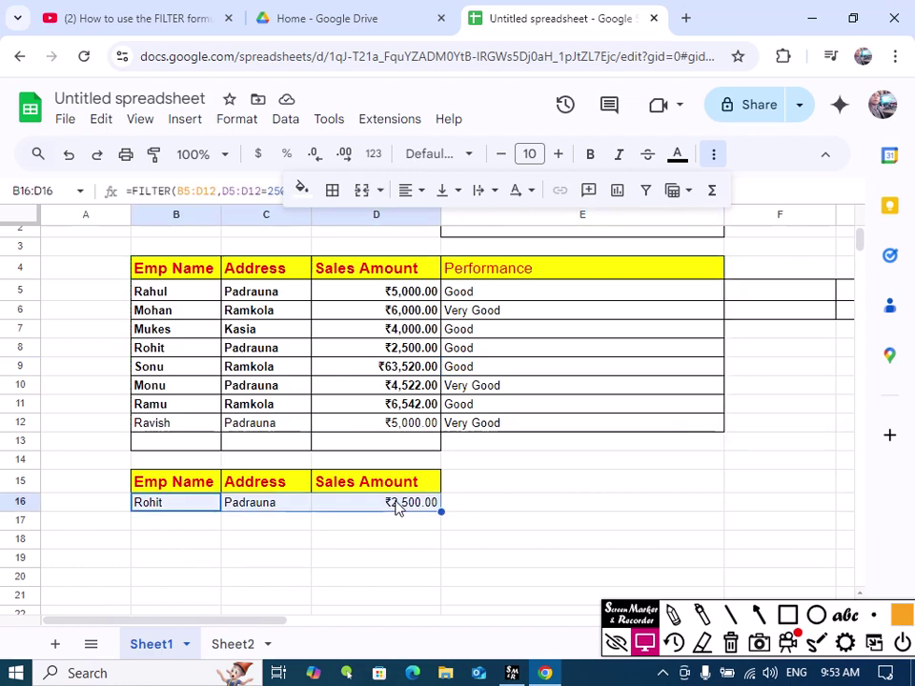
pyautogui.press('Delete')
pyautogui.click(186, 543)
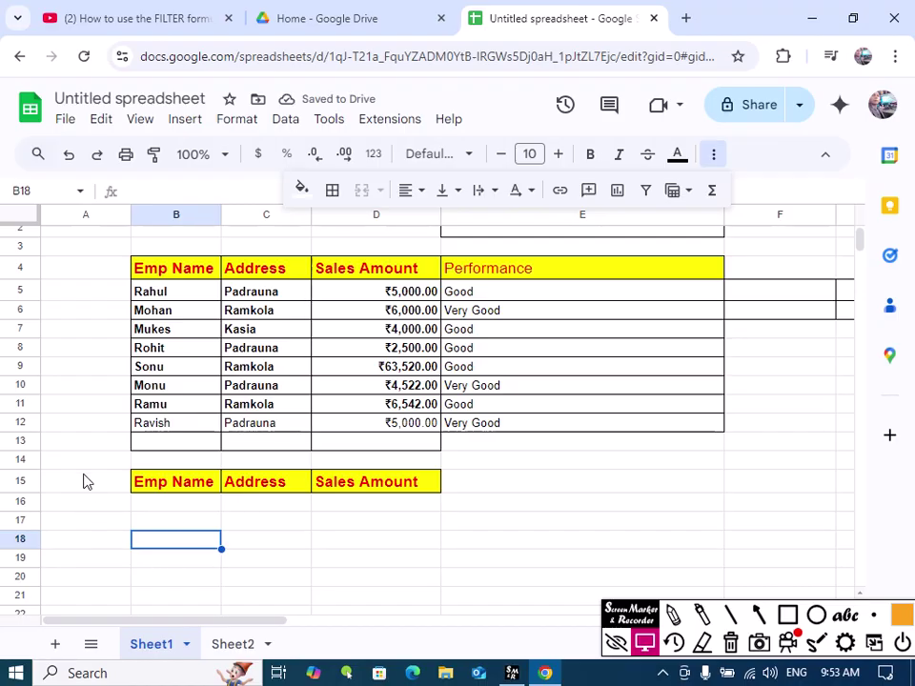
# - Enter Good in cell A16 as the performance criterion for the lower table
pyautogui.click(82, 504)
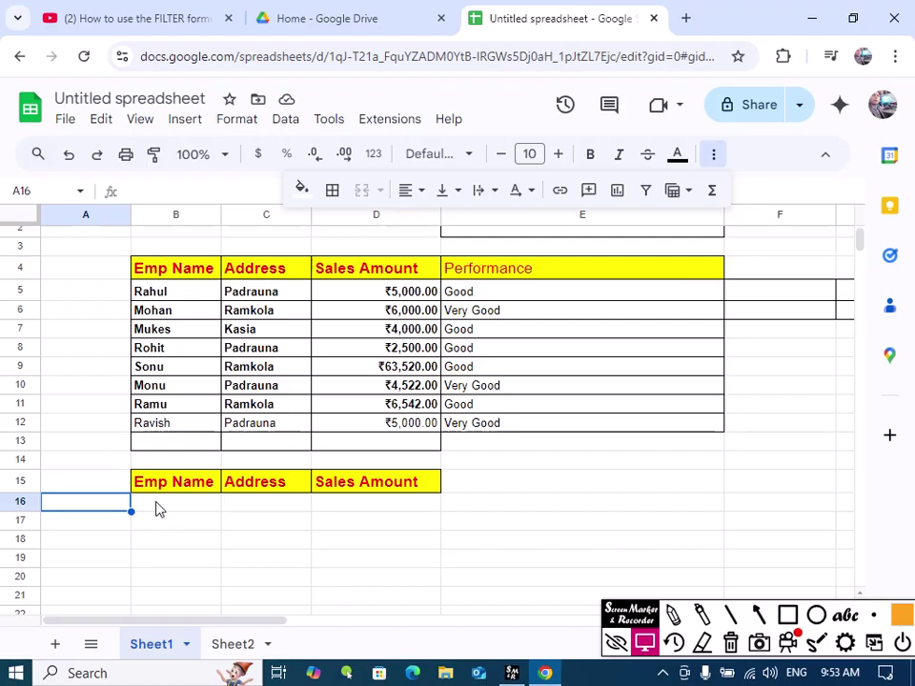
pyautogui.write('Good')
pyautogui.press('Return')
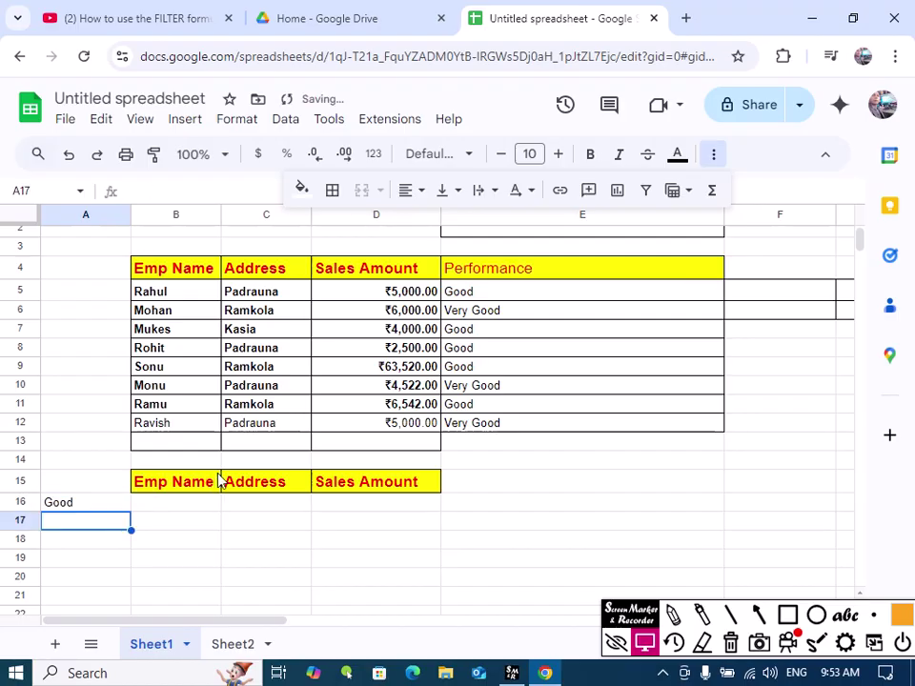
# - Begin a FILTER formula in cell B16 with B5:E12 as its range
pyautogui.click(172, 507)
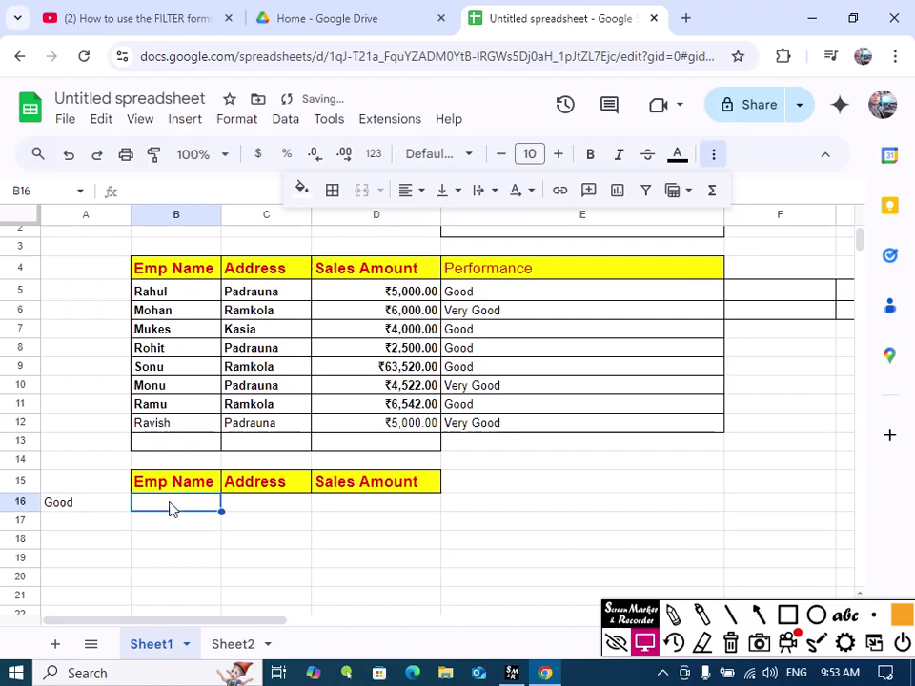
pyautogui.write('=')
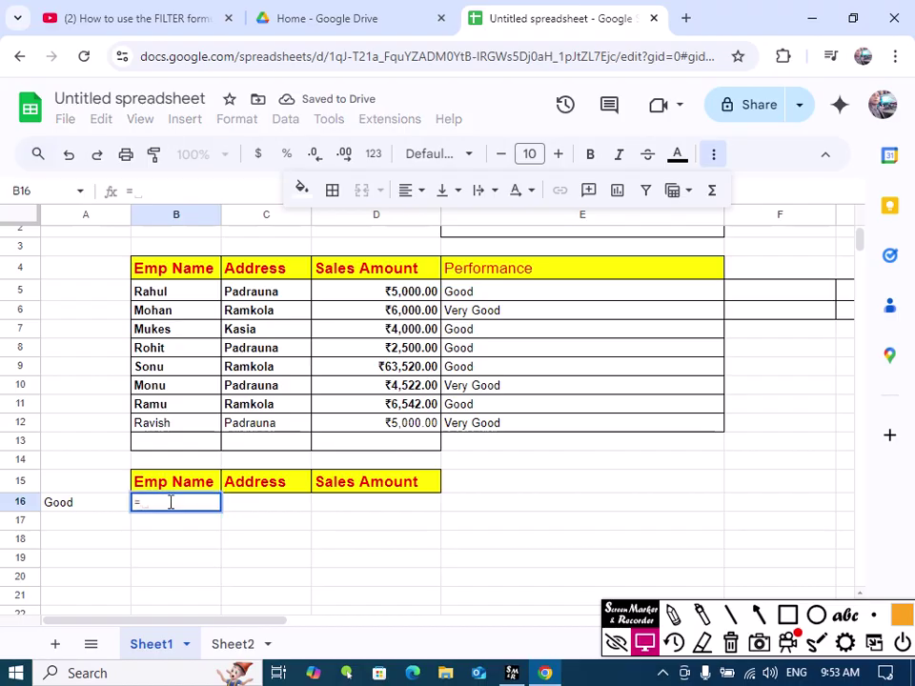
pyautogui.write('filter')
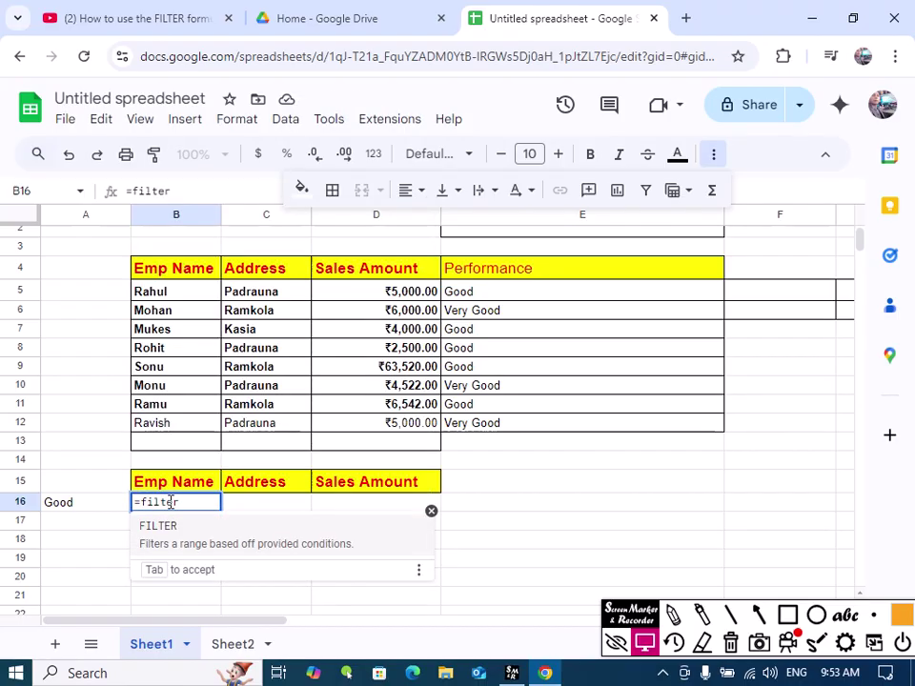
pyautogui.click(172, 535)
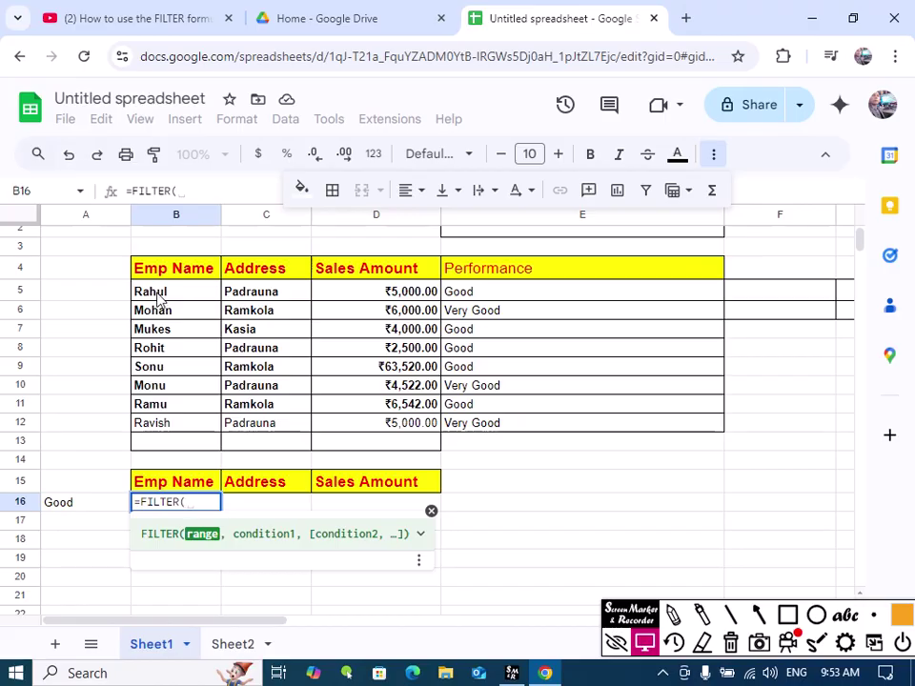
pyautogui.moveTo(159, 302); pyautogui.dragTo(559, 438)
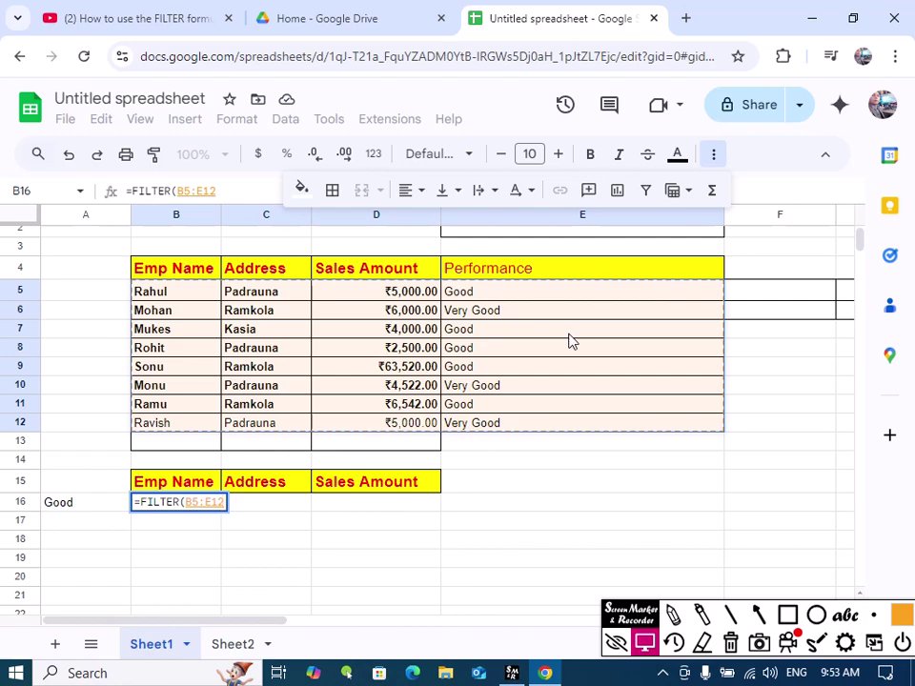
# - Complete the FILTER formula in B16 with the condition that E5:E12 equals the criterion in A16
pyautogui.write(',')
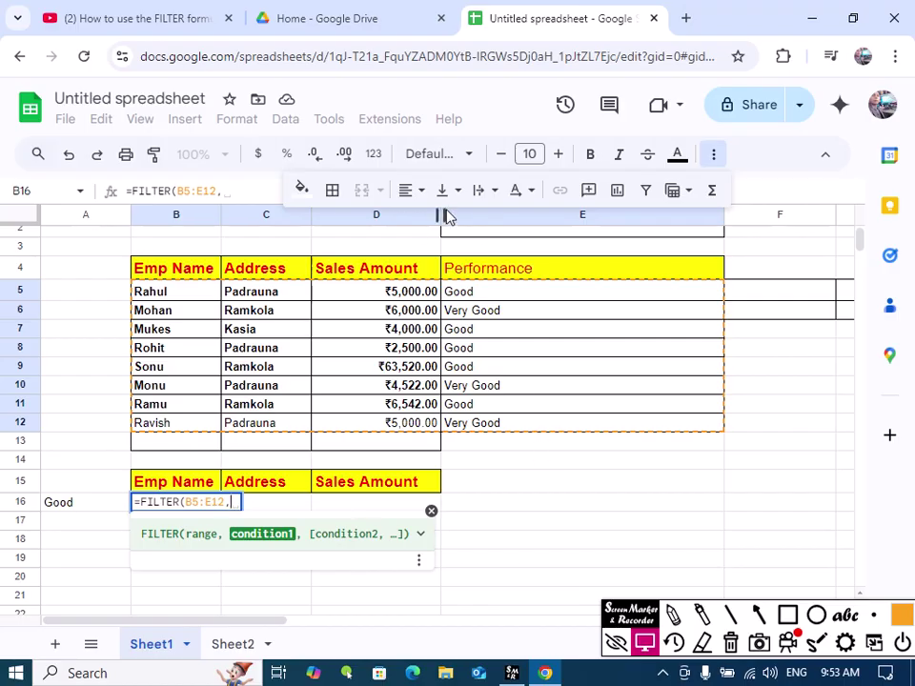
pyautogui.click(483, 296)
pyautogui.moveTo(483, 296); pyautogui.dragTo(509, 427)
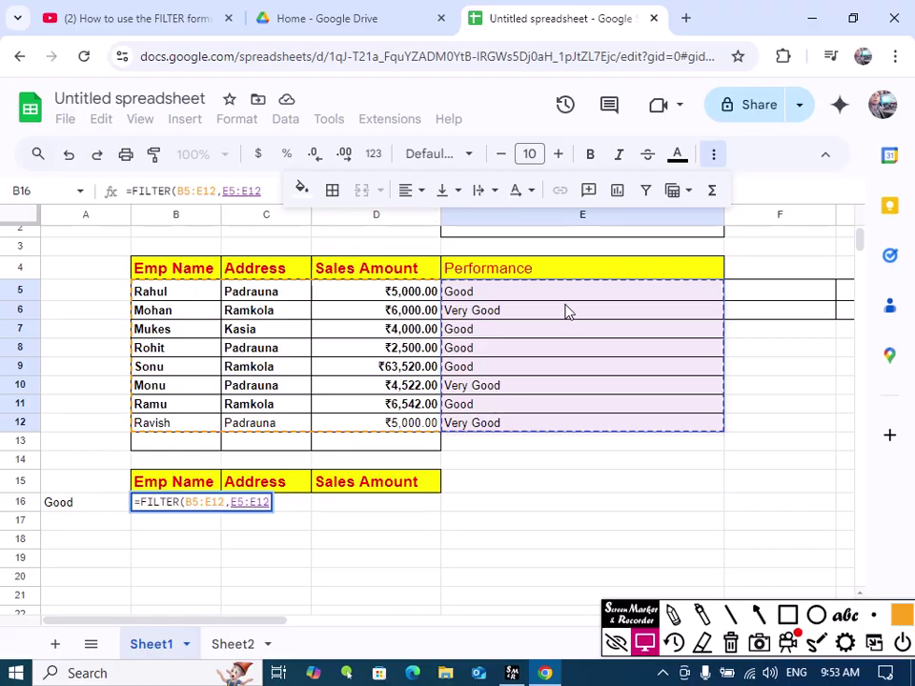
pyautogui.write('=')
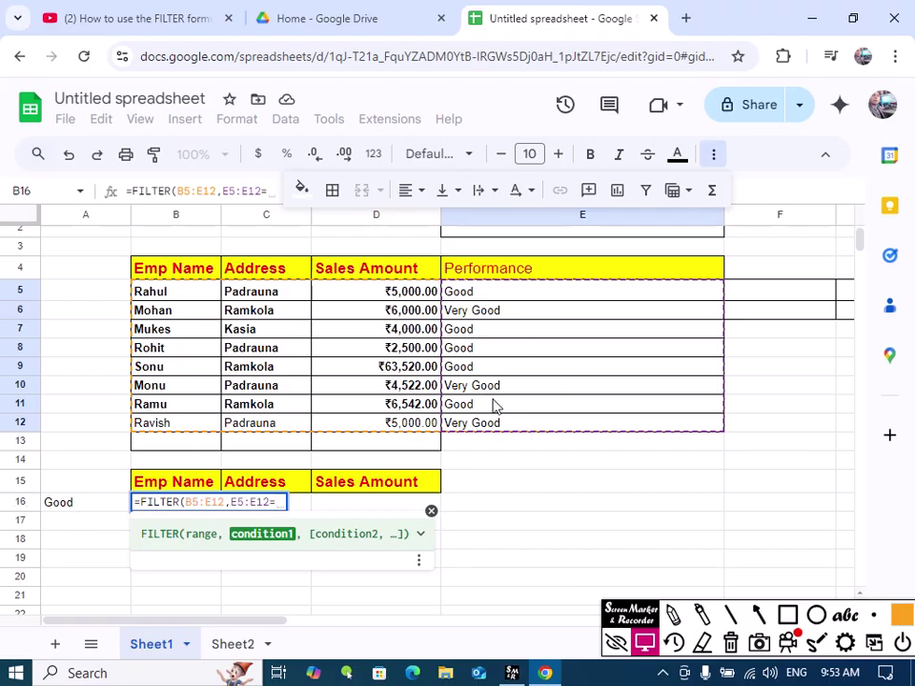
pyautogui.click(84, 505)
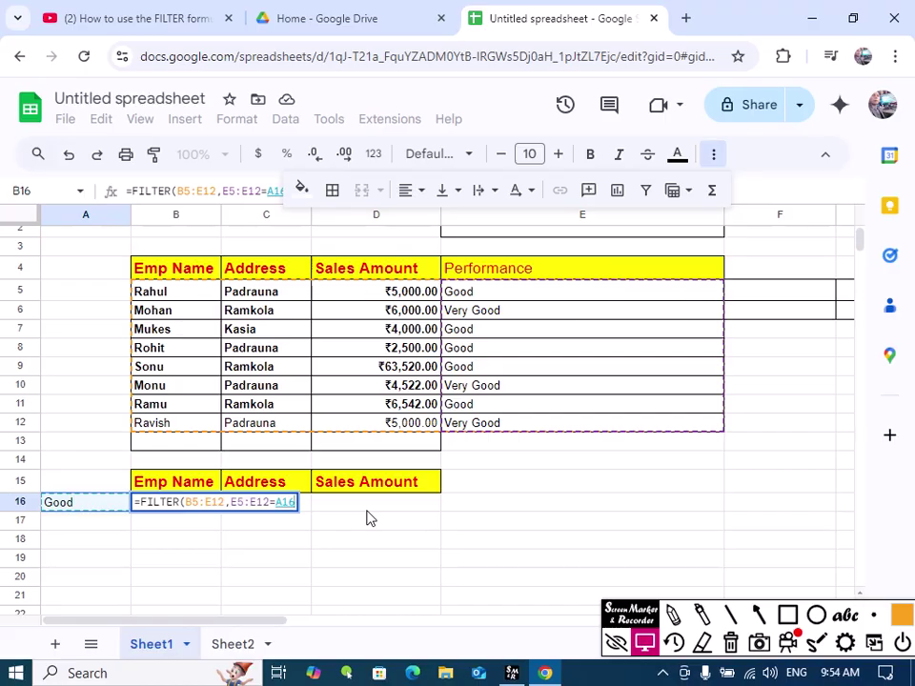
pyautogui.write(')')
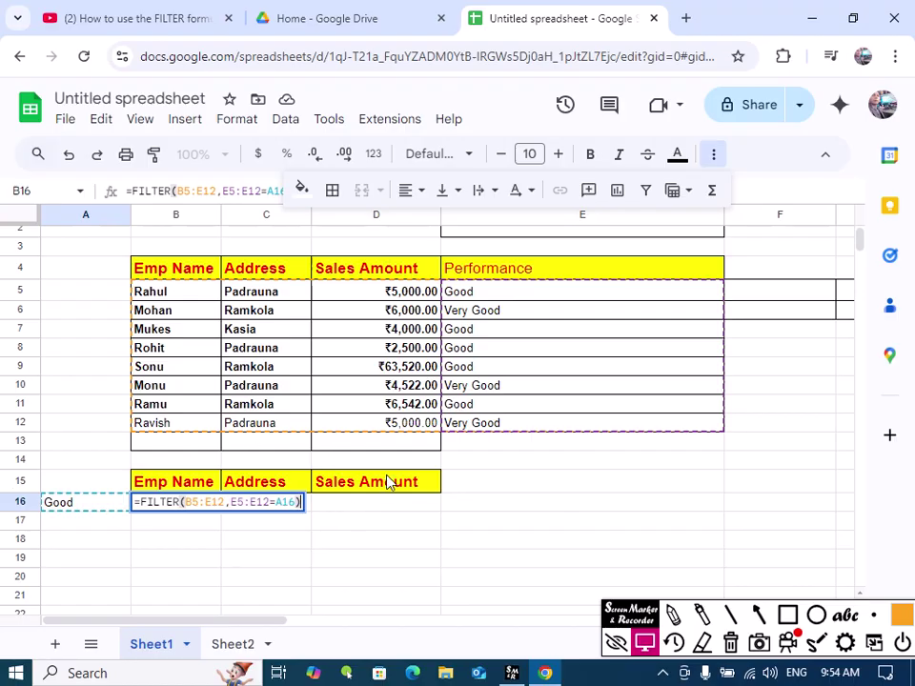
pyautogui.press('Return')
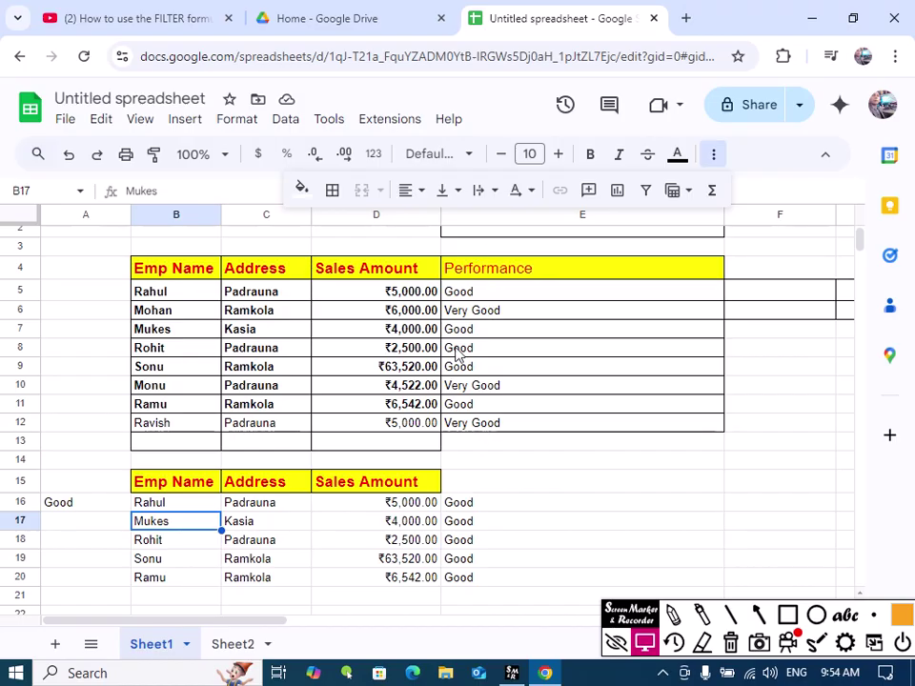
# - Copy the formatted Performance header from E4 into E15 of the lower table
pyautogui.click(481, 487)
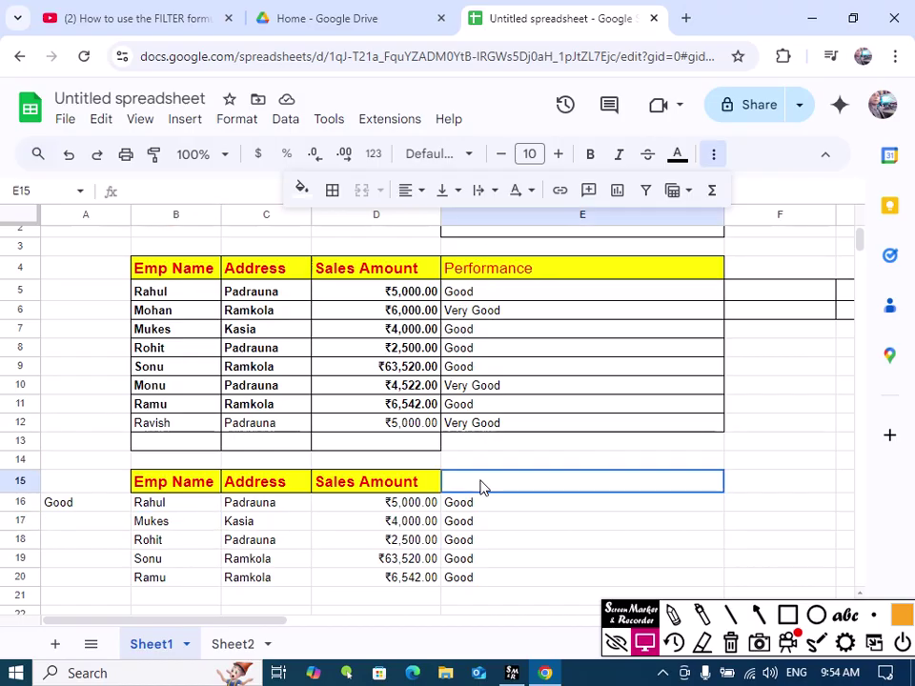
pyautogui.click(492, 276)
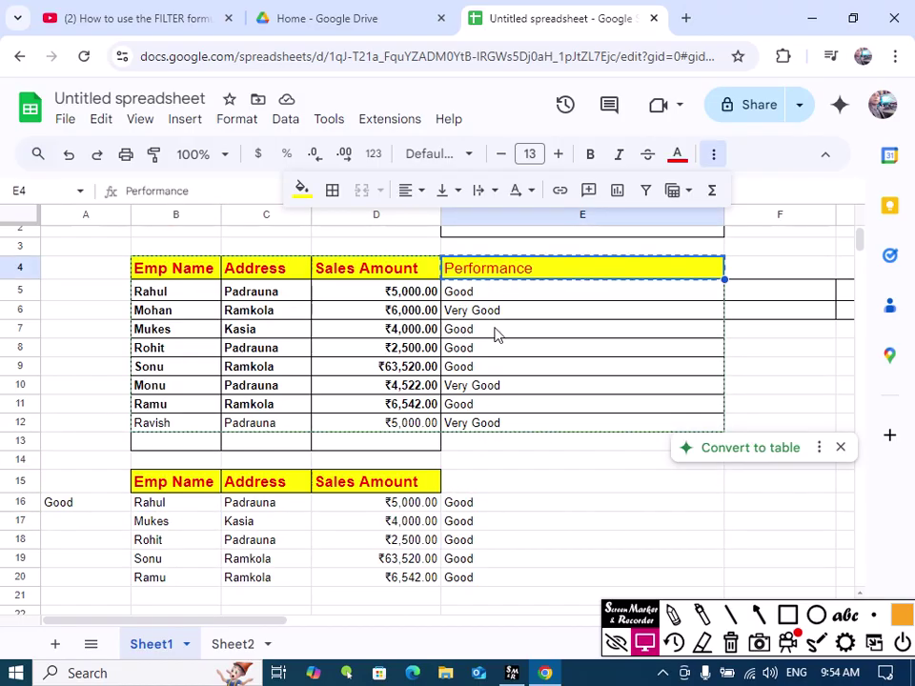
pyautogui.click(484, 486)
pyautogui.write('Performance')
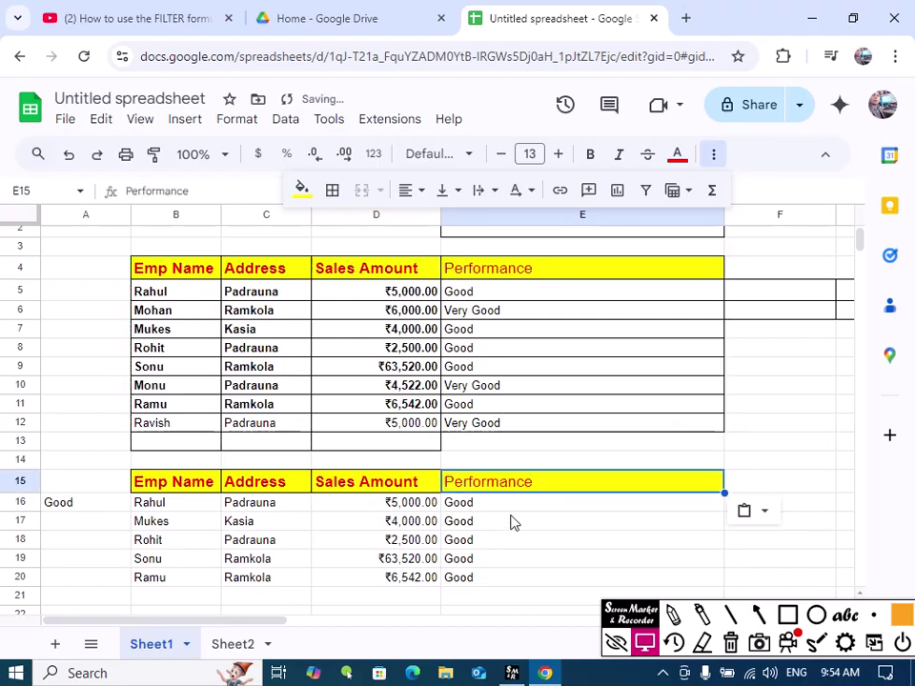
pyautogui.click(512, 523)
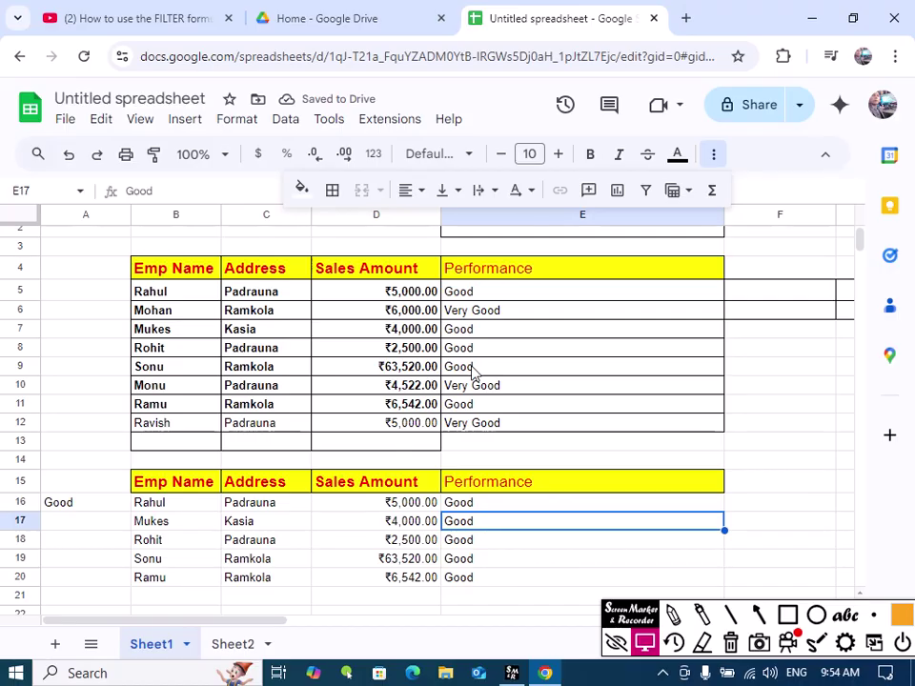
# - Change the performance criterion in cell A16 to Very Good
pyautogui.click(88, 509)
pyautogui.write('Ve')
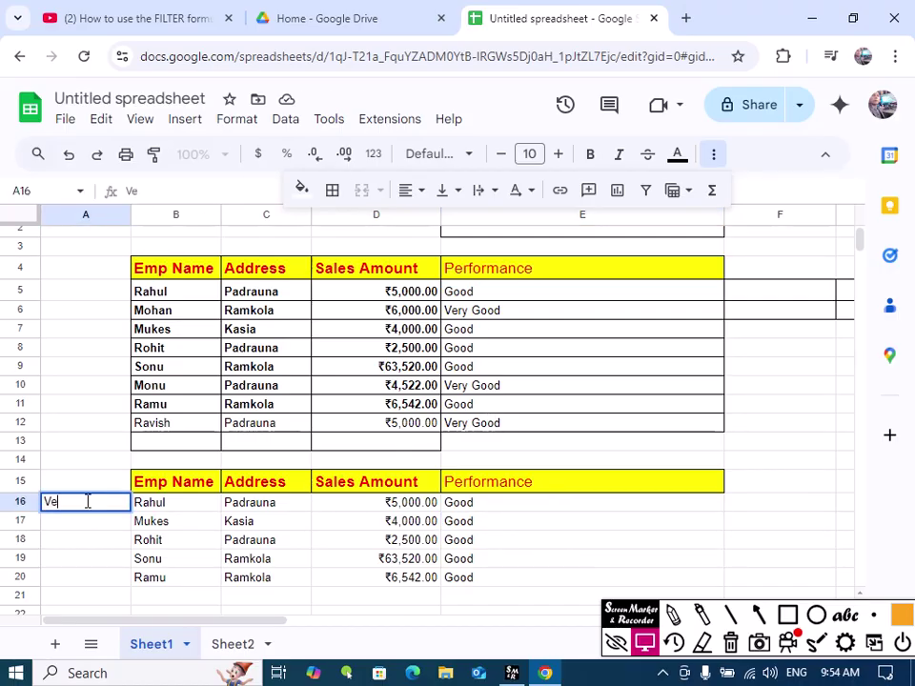
pyautogui.write('ry Good')
pyautogui.press('Return')
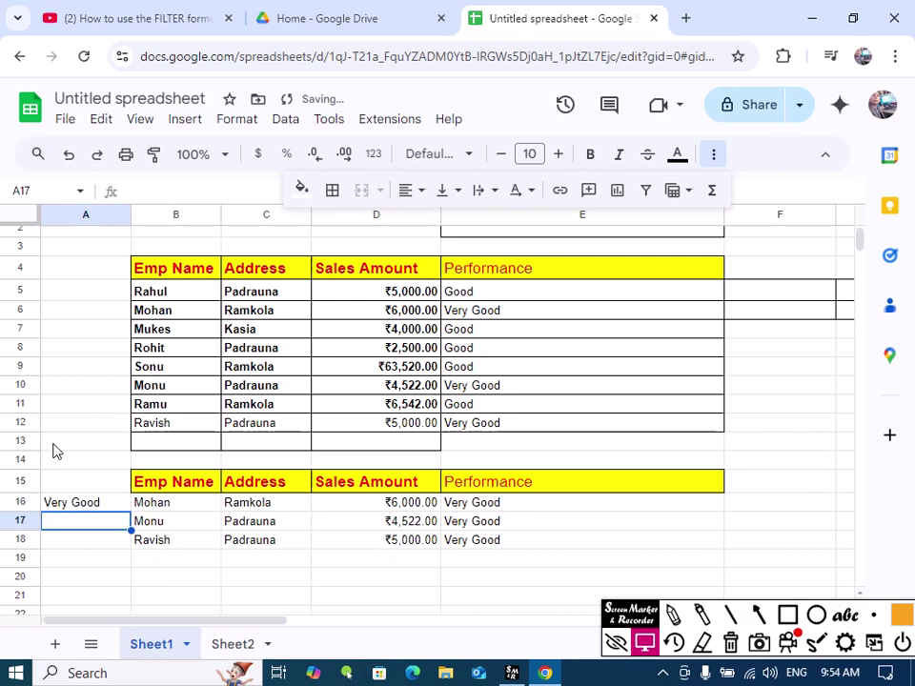